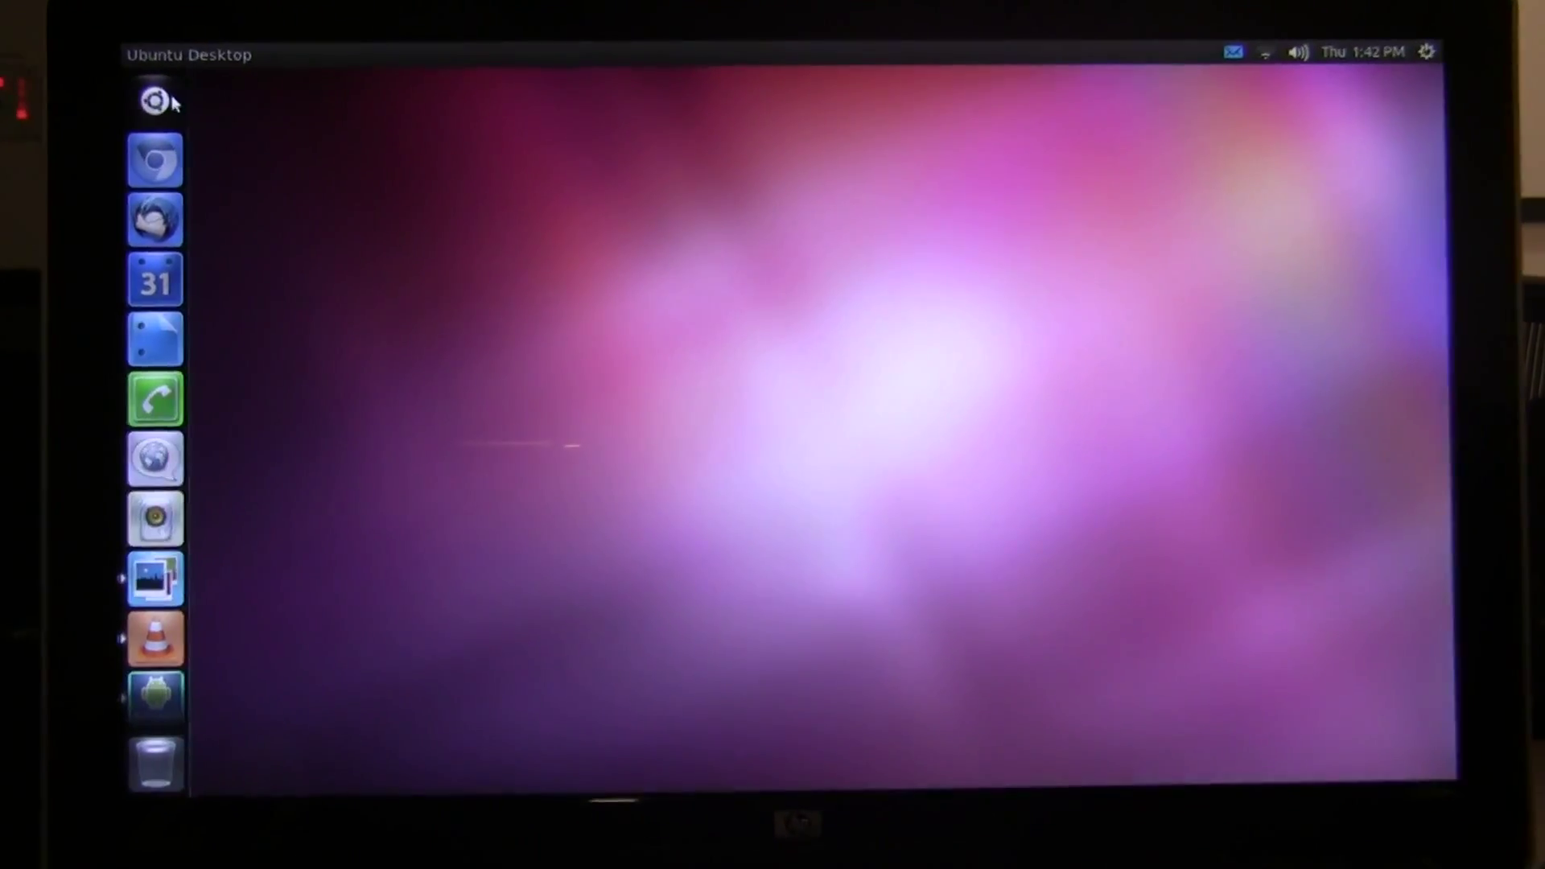
Step: Play the first My Videos clip from the Dash's Movies & TV lens, then close the player
{"action": "key", "text": "super"}
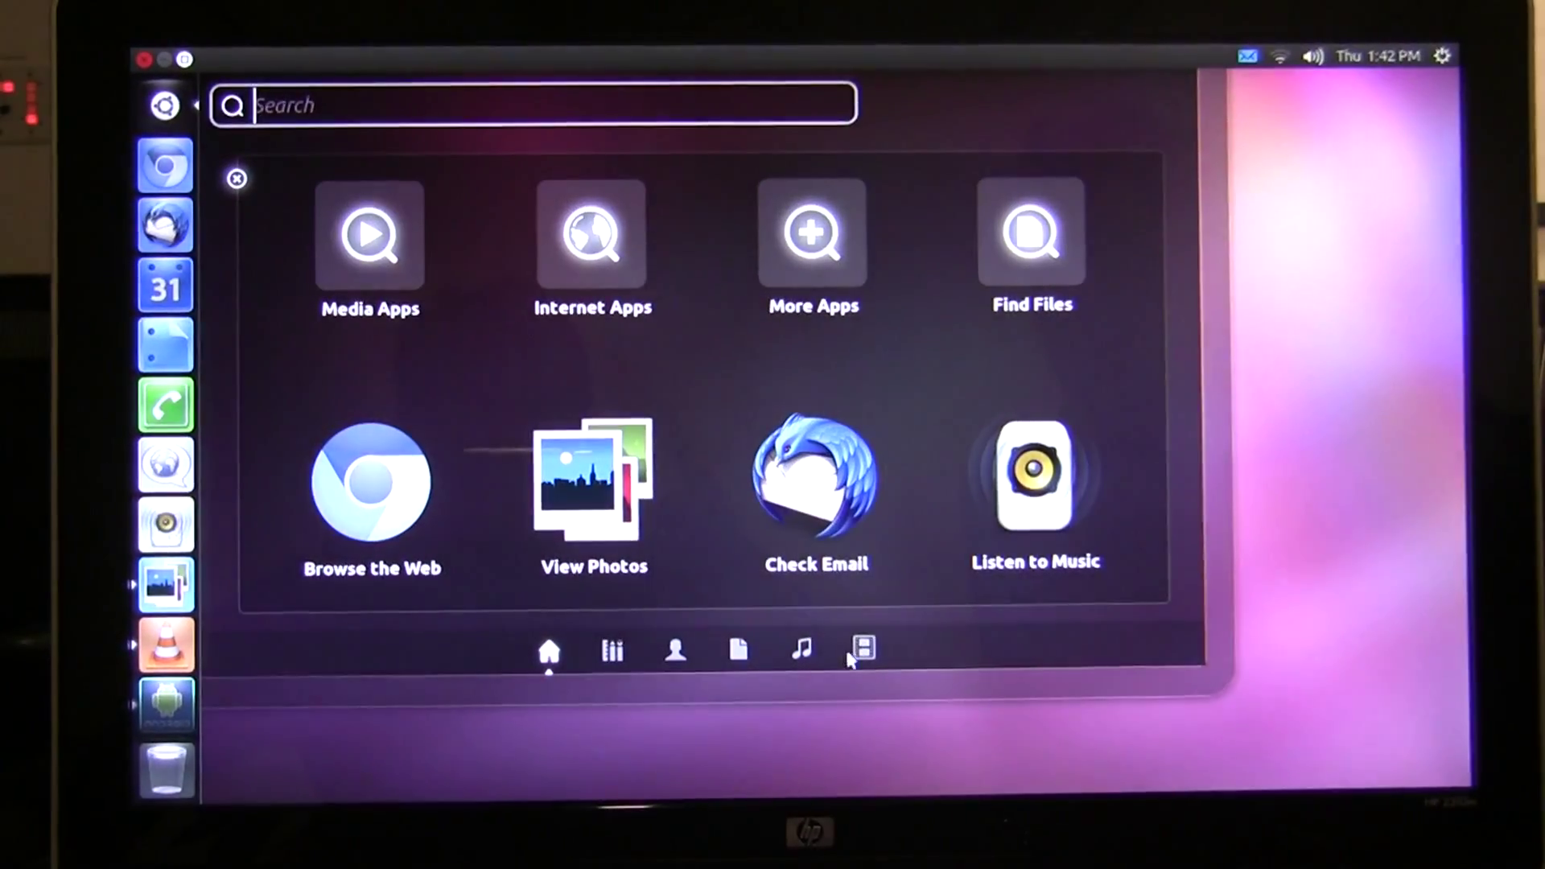
{"action": "left_click", "coordinate": [865, 651]}
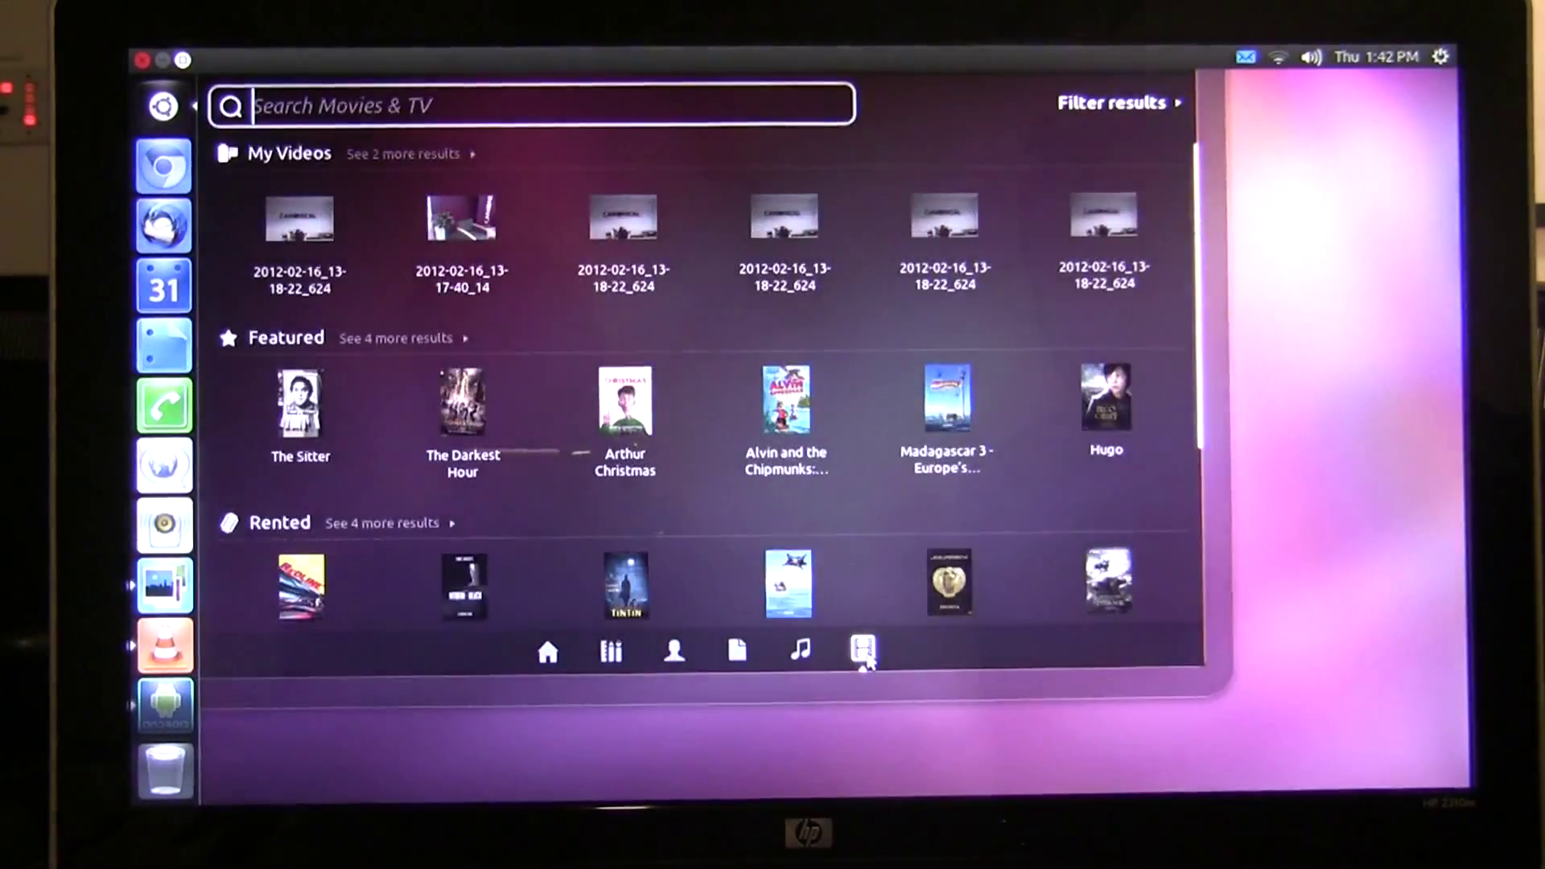
{"action": "left_click", "coordinate": [304, 248]}
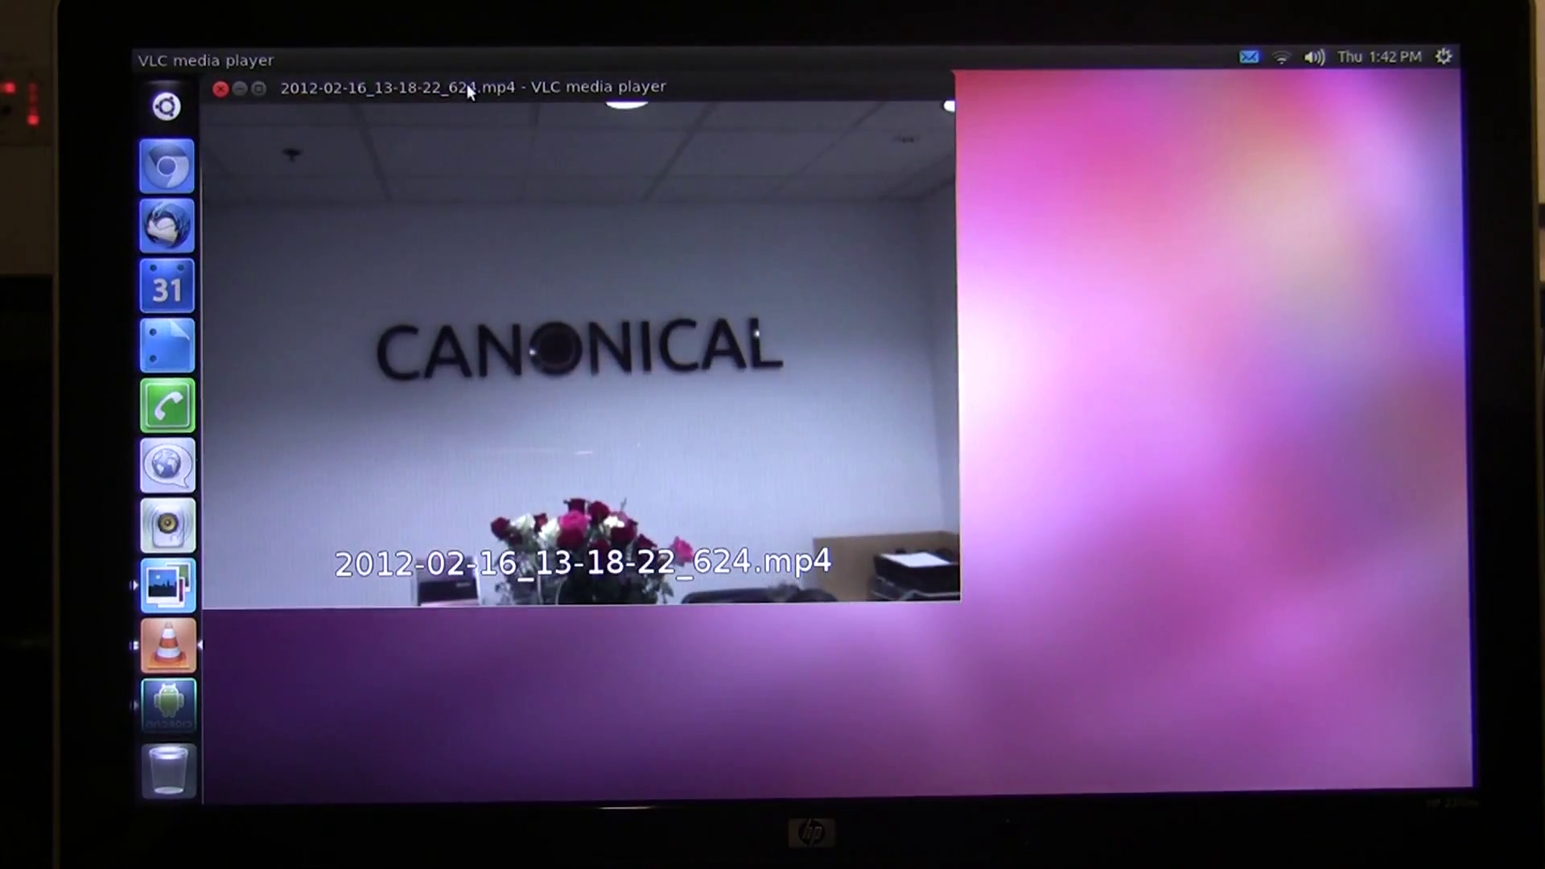
{"action": "left_click_drag", "start_coordinate": [467, 87], "coordinate": [619, 121]}
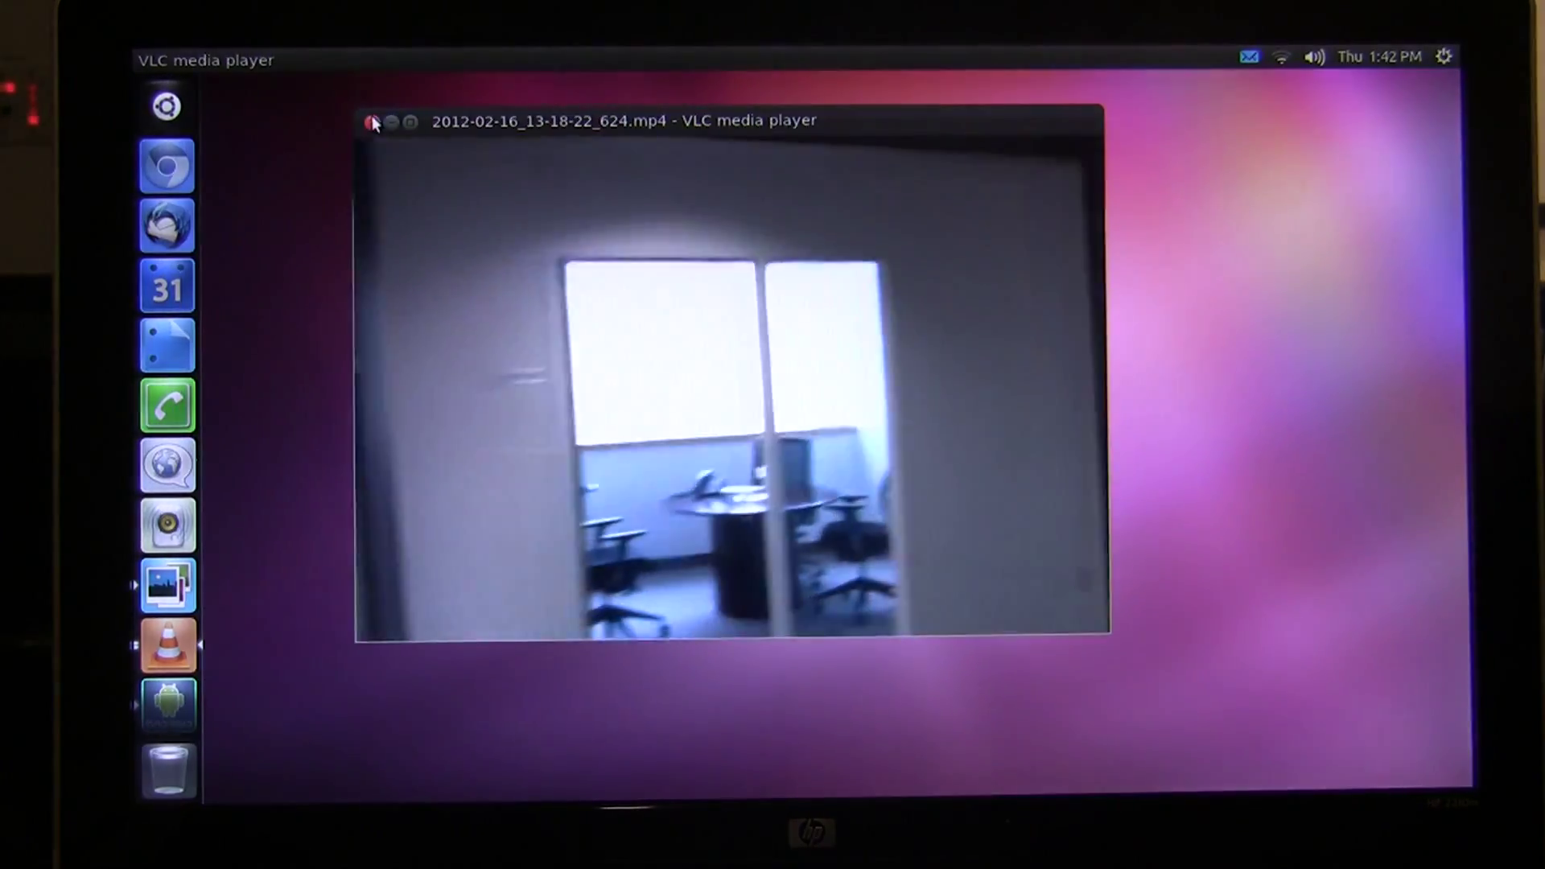
{"action": "left_click", "coordinate": [372, 121]}
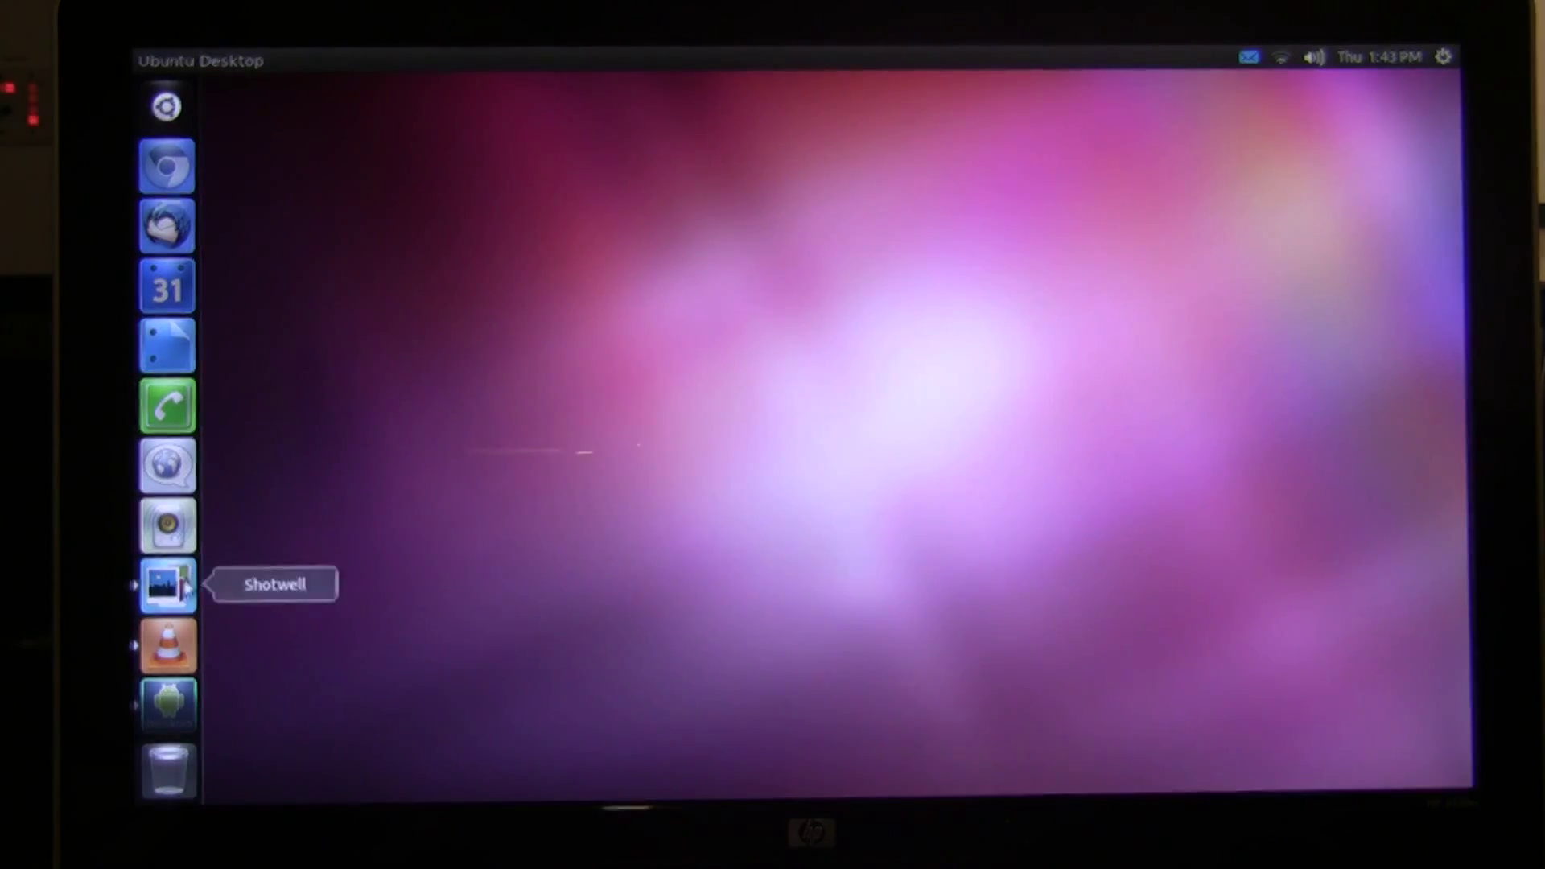
Step: View the Canonical banner photo full size in the photo library, then close the photo manager
{"action": "left_click", "coordinate": [169, 589]}
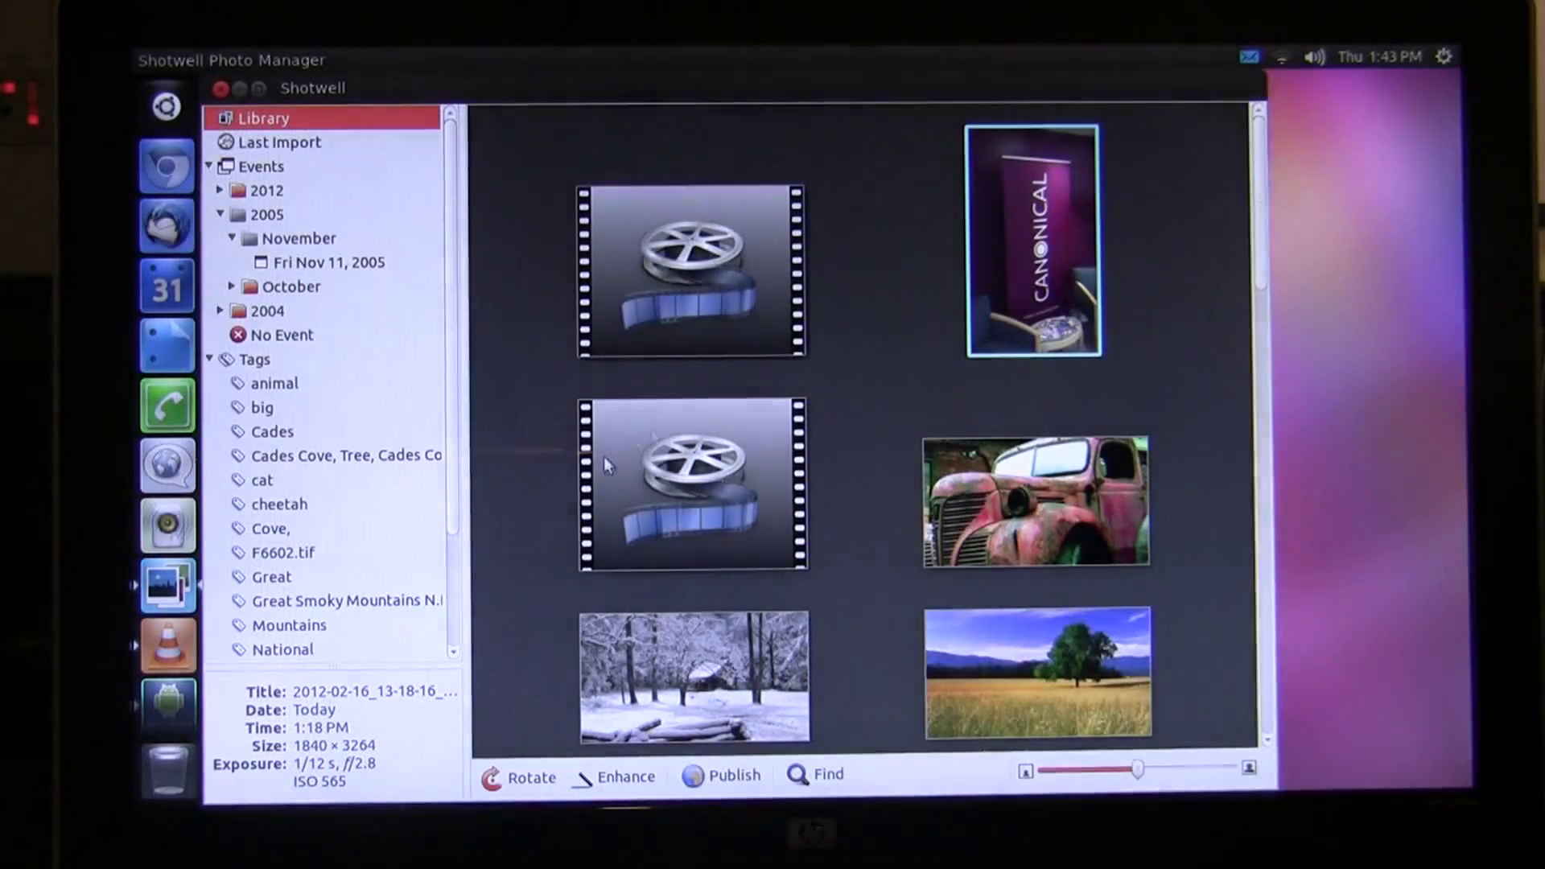
{"action": "scroll", "coordinate": [878, 350], "scroll_direction": "down", "scroll_amount": 3}
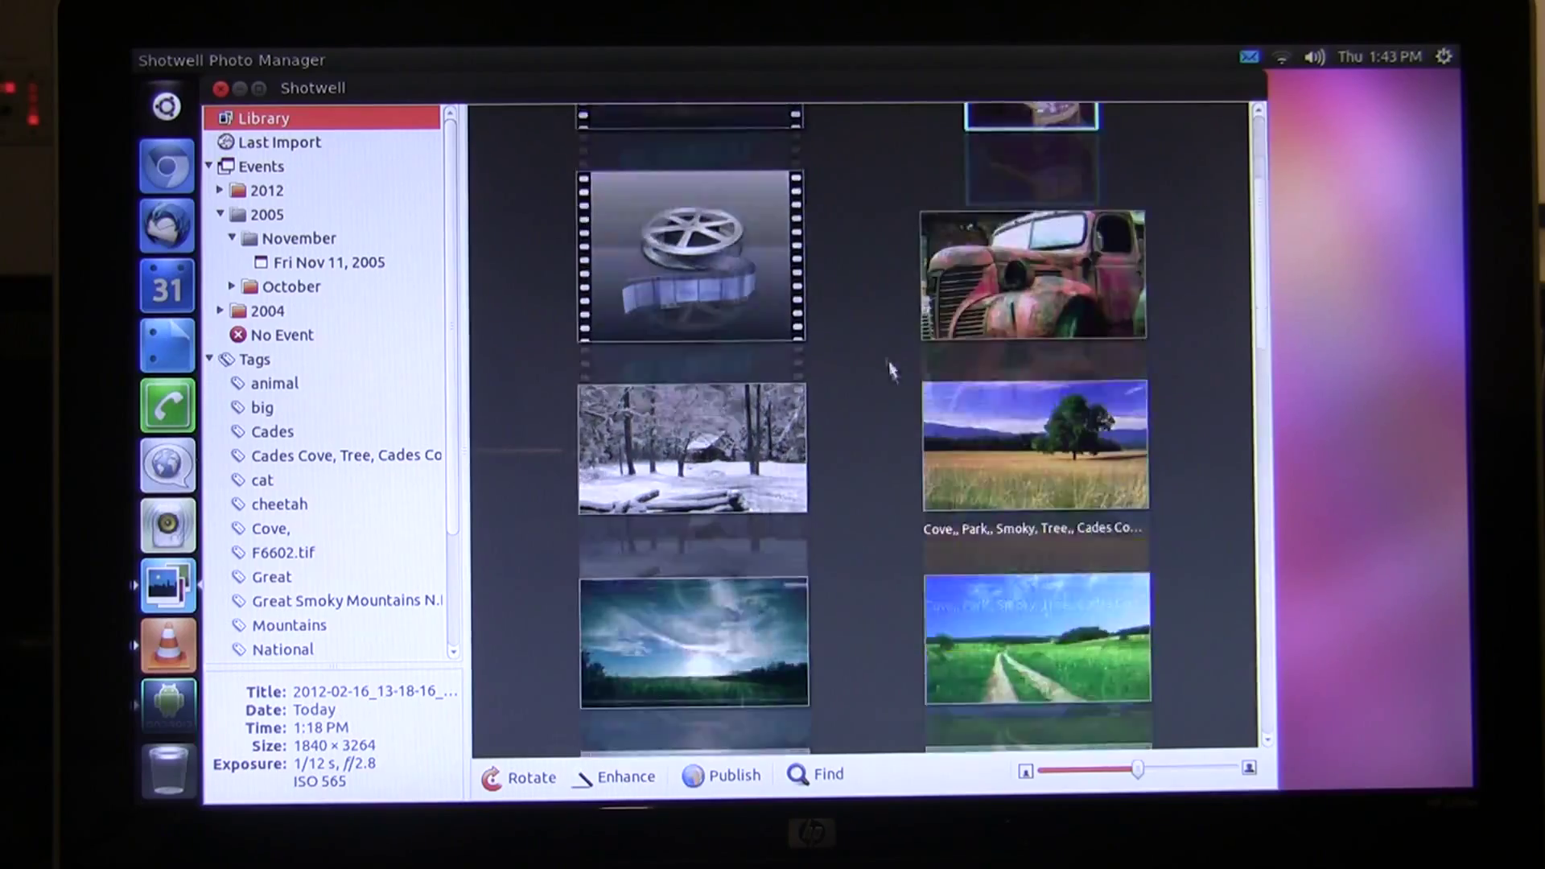
{"action": "scroll", "coordinate": [886, 428], "scroll_direction": "down", "scroll_amount": 3}
{"action": "scroll", "coordinate": [886, 427], "scroll_direction": "down", "scroll_amount": 3}
{"action": "scroll", "coordinate": [886, 427], "scroll_direction": "down", "scroll_amount": 2}
{"action": "scroll", "coordinate": [886, 420], "scroll_direction": "down", "scroll_amount": 3}
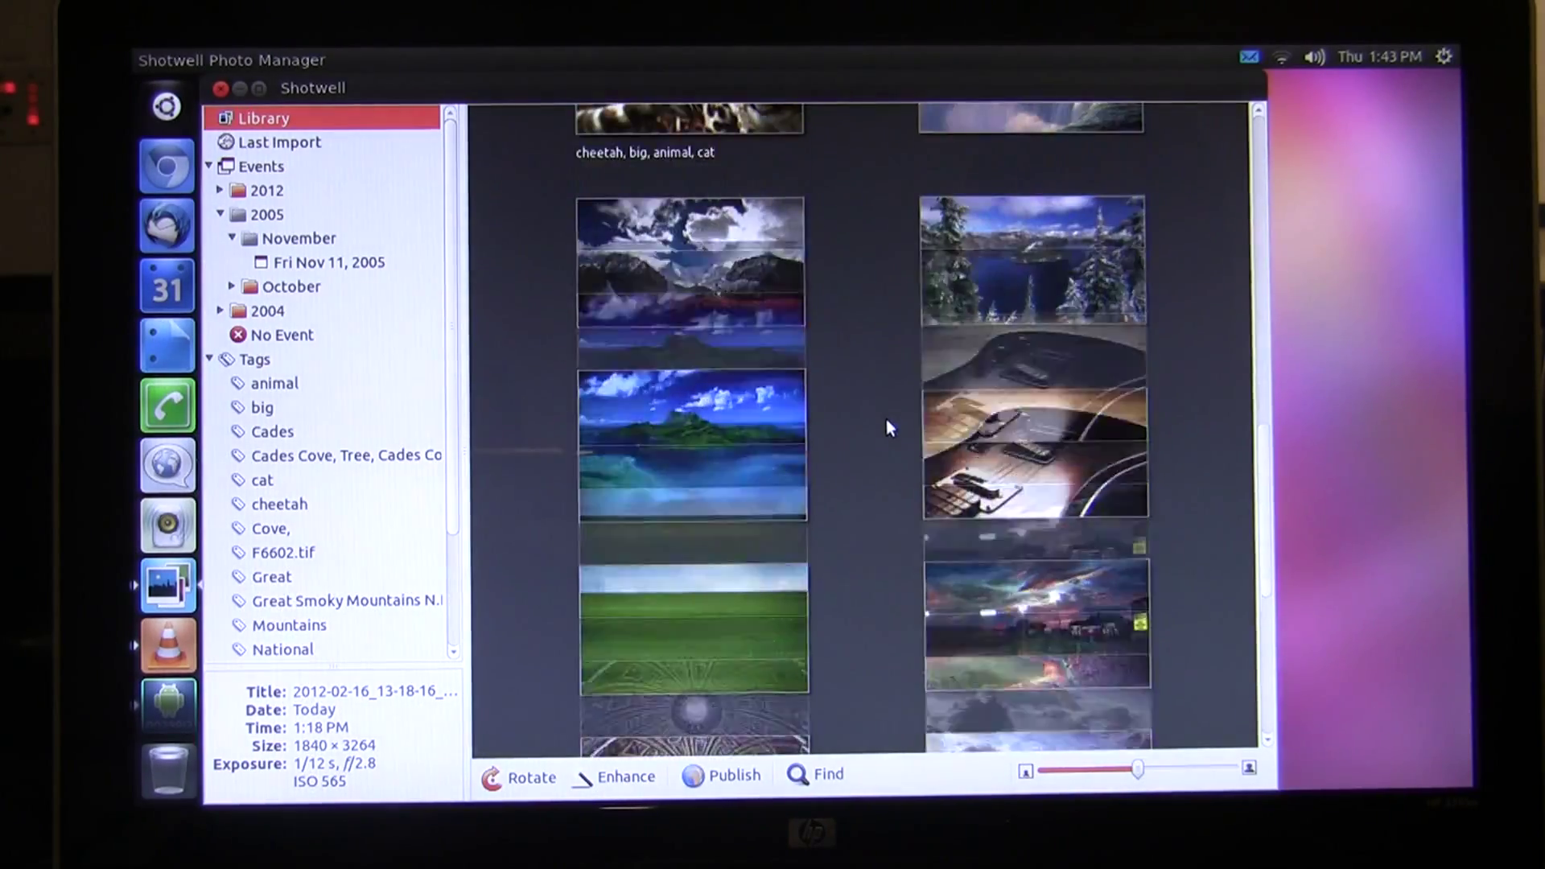
{"action": "scroll", "coordinate": [888, 417], "scroll_direction": "down", "scroll_amount": 3}
{"action": "scroll", "coordinate": [893, 413], "scroll_direction": "up", "scroll_amount": 5}
{"action": "scroll", "coordinate": [892, 413], "scroll_direction": "up", "scroll_amount": 5}
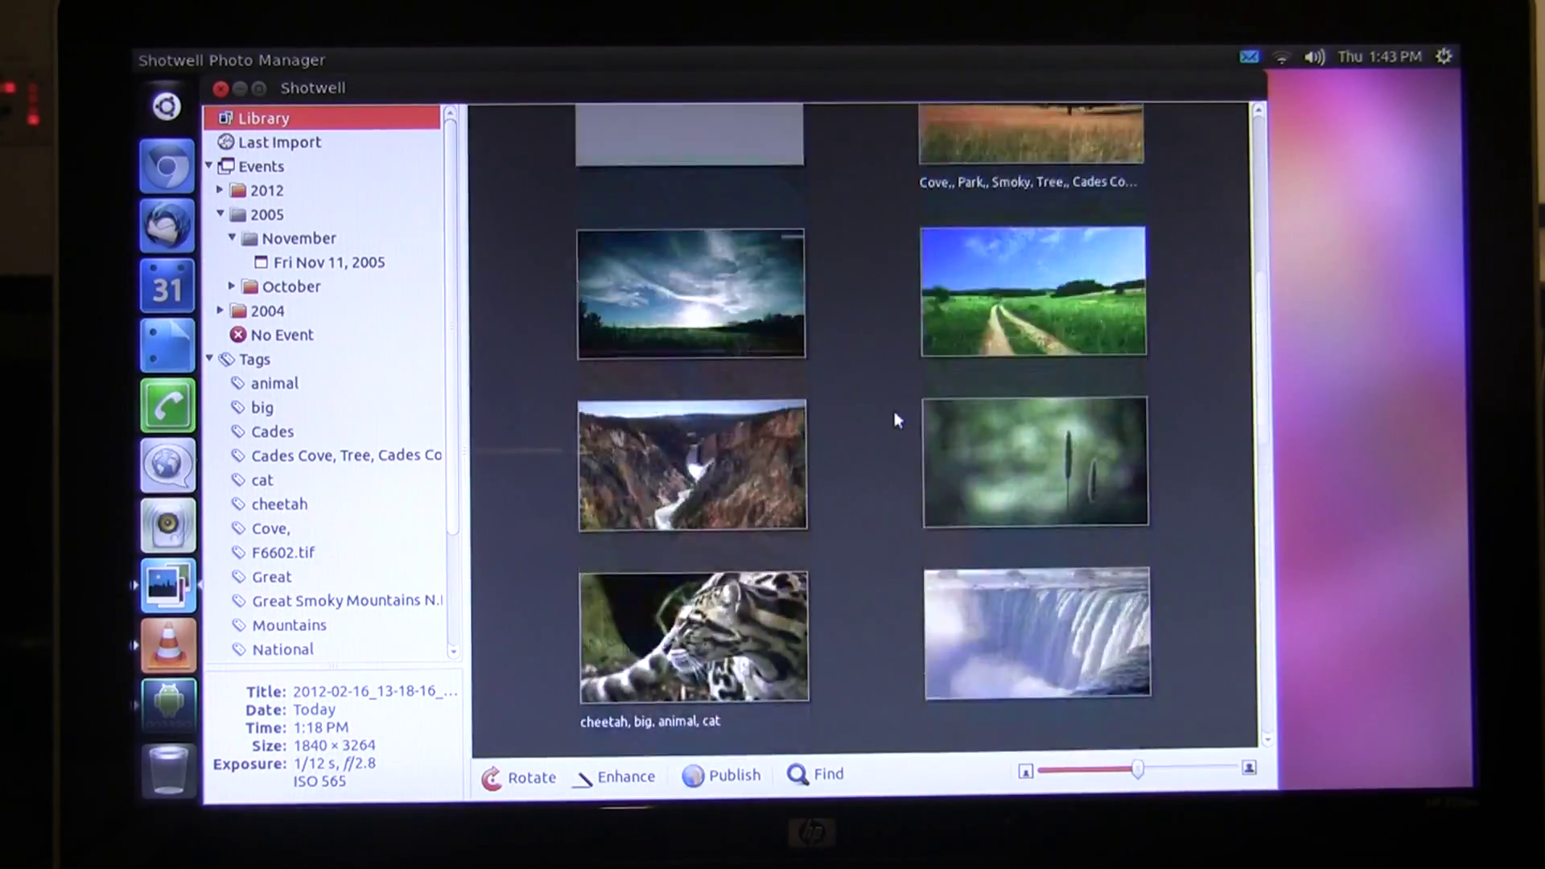
{"action": "scroll", "coordinate": [895, 411], "scroll_direction": "up", "scroll_amount": 5}
{"action": "scroll", "coordinate": [969, 392], "scroll_direction": "up", "scroll_amount": 3}
{"action": "left_click", "coordinate": [1019, 278]}
{"action": "double_click", "coordinate": [1019, 278]}
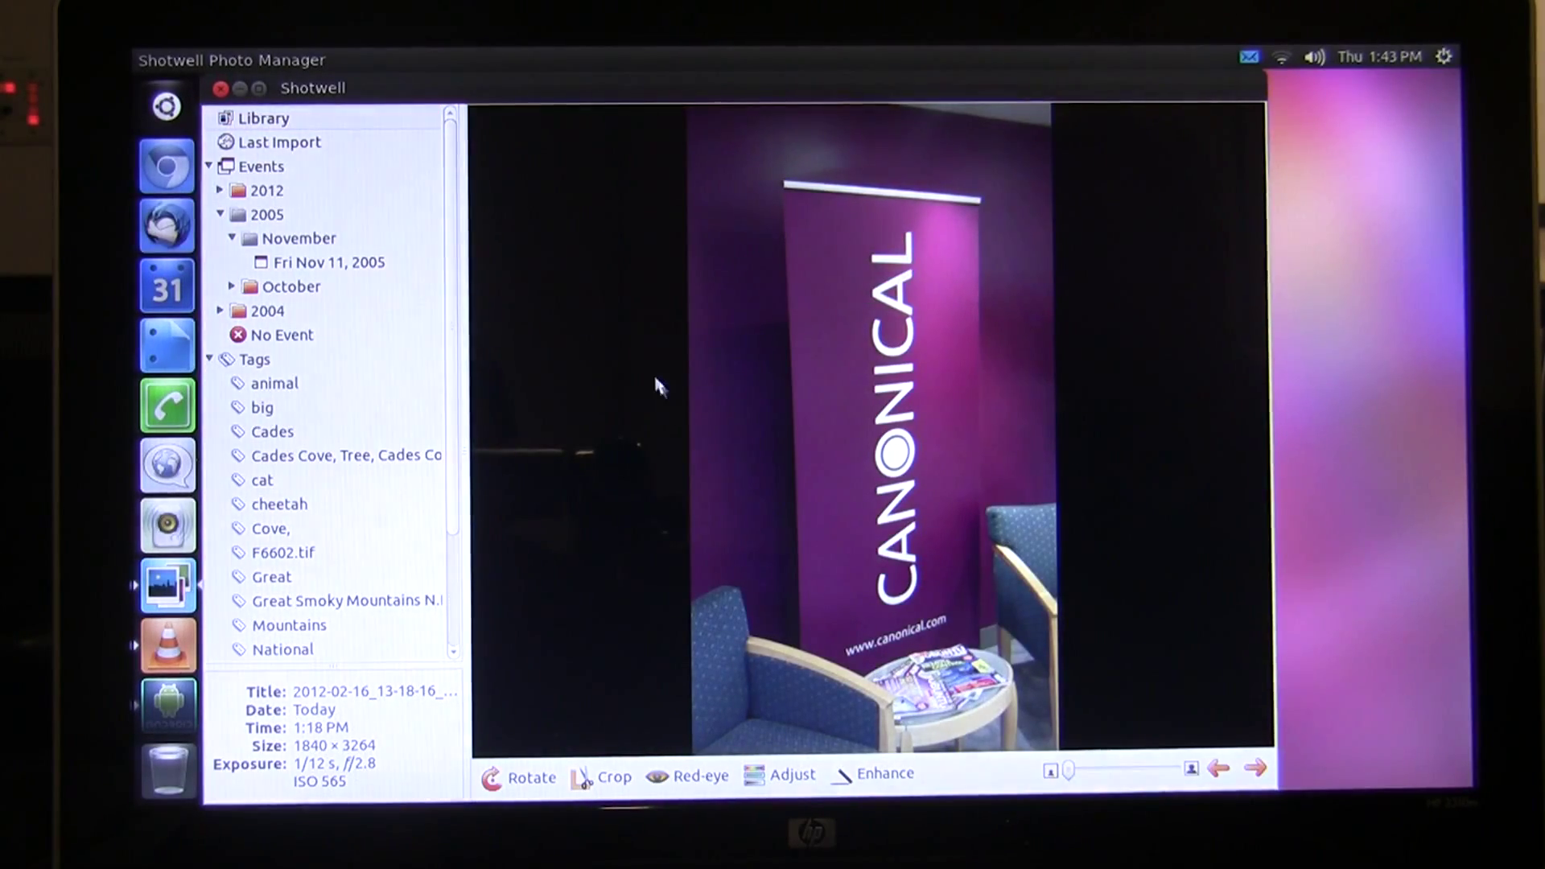
{"action": "left_click", "coordinate": [220, 88]}
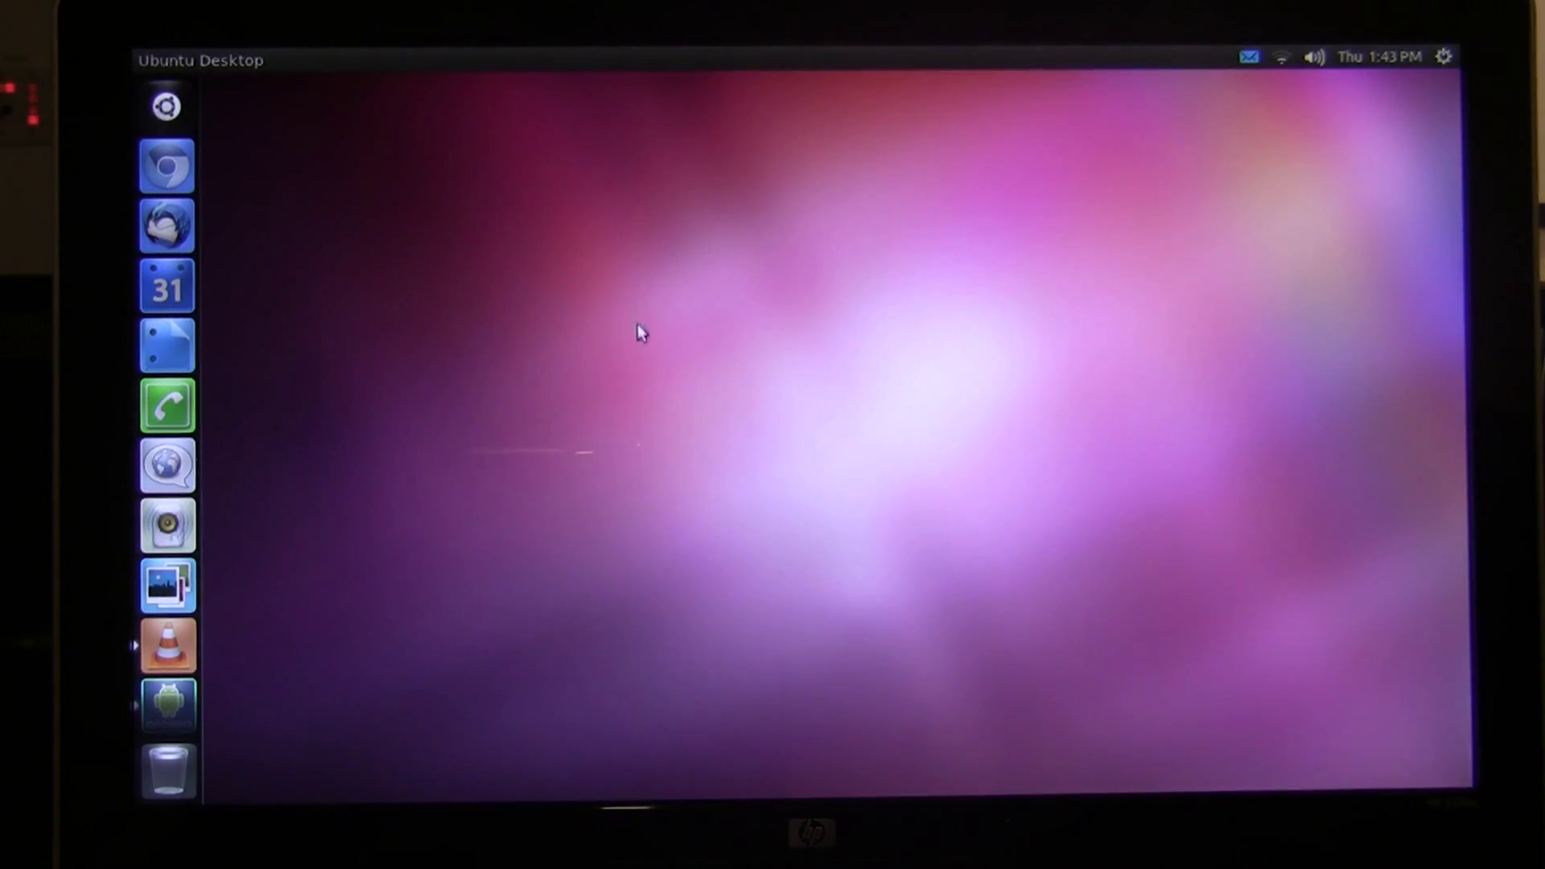
Step: Launch the Android Maps app from the installed applications list, then close Mobile View
{"action": "key", "text": "super"}
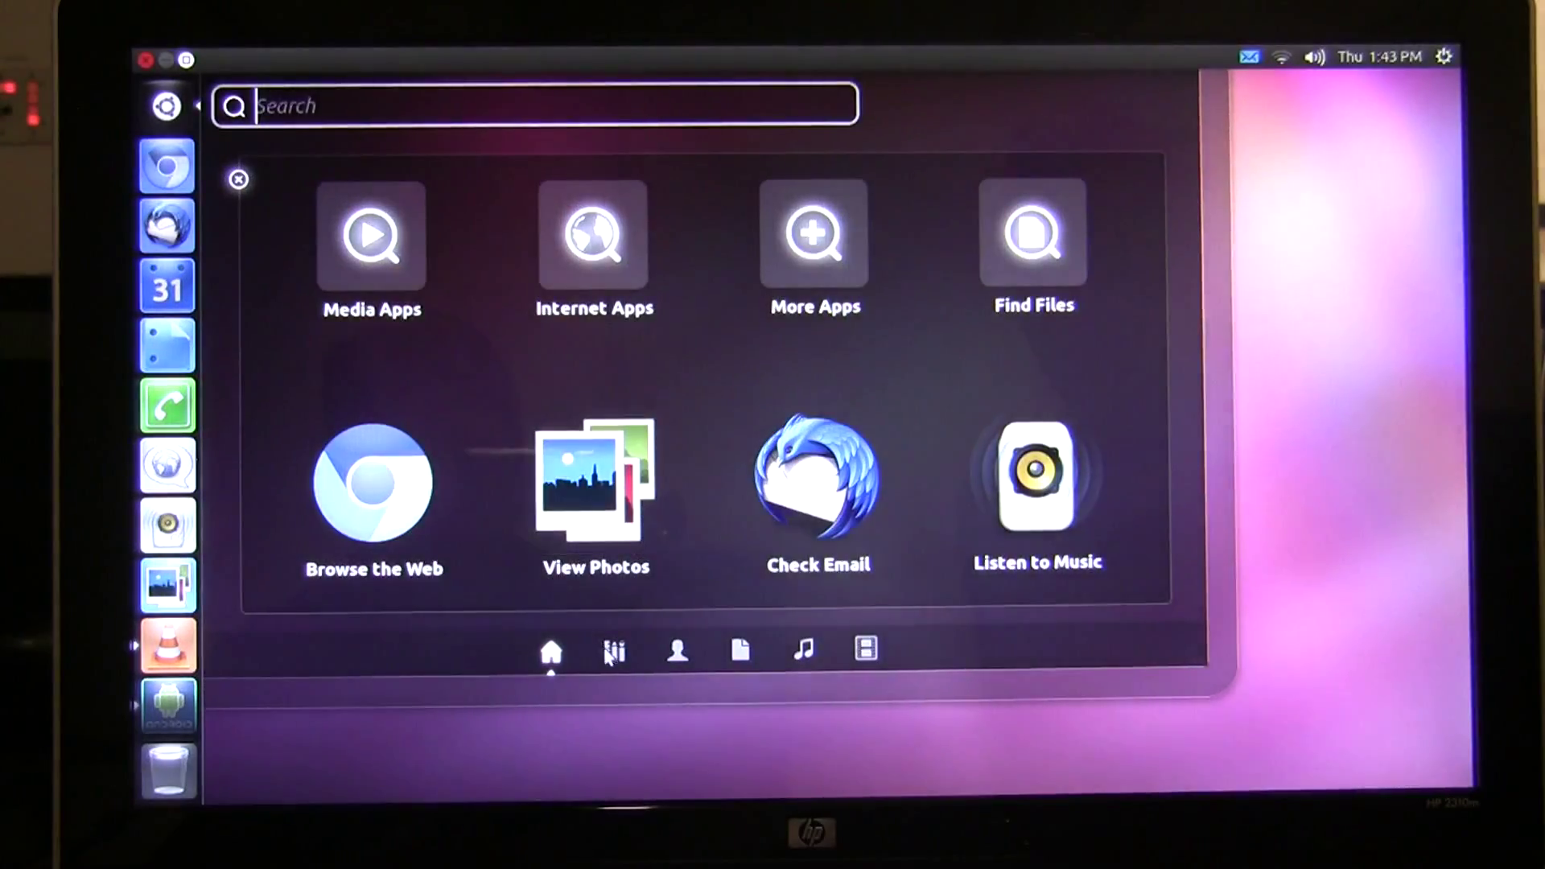
{"action": "key", "text": "super+a"}
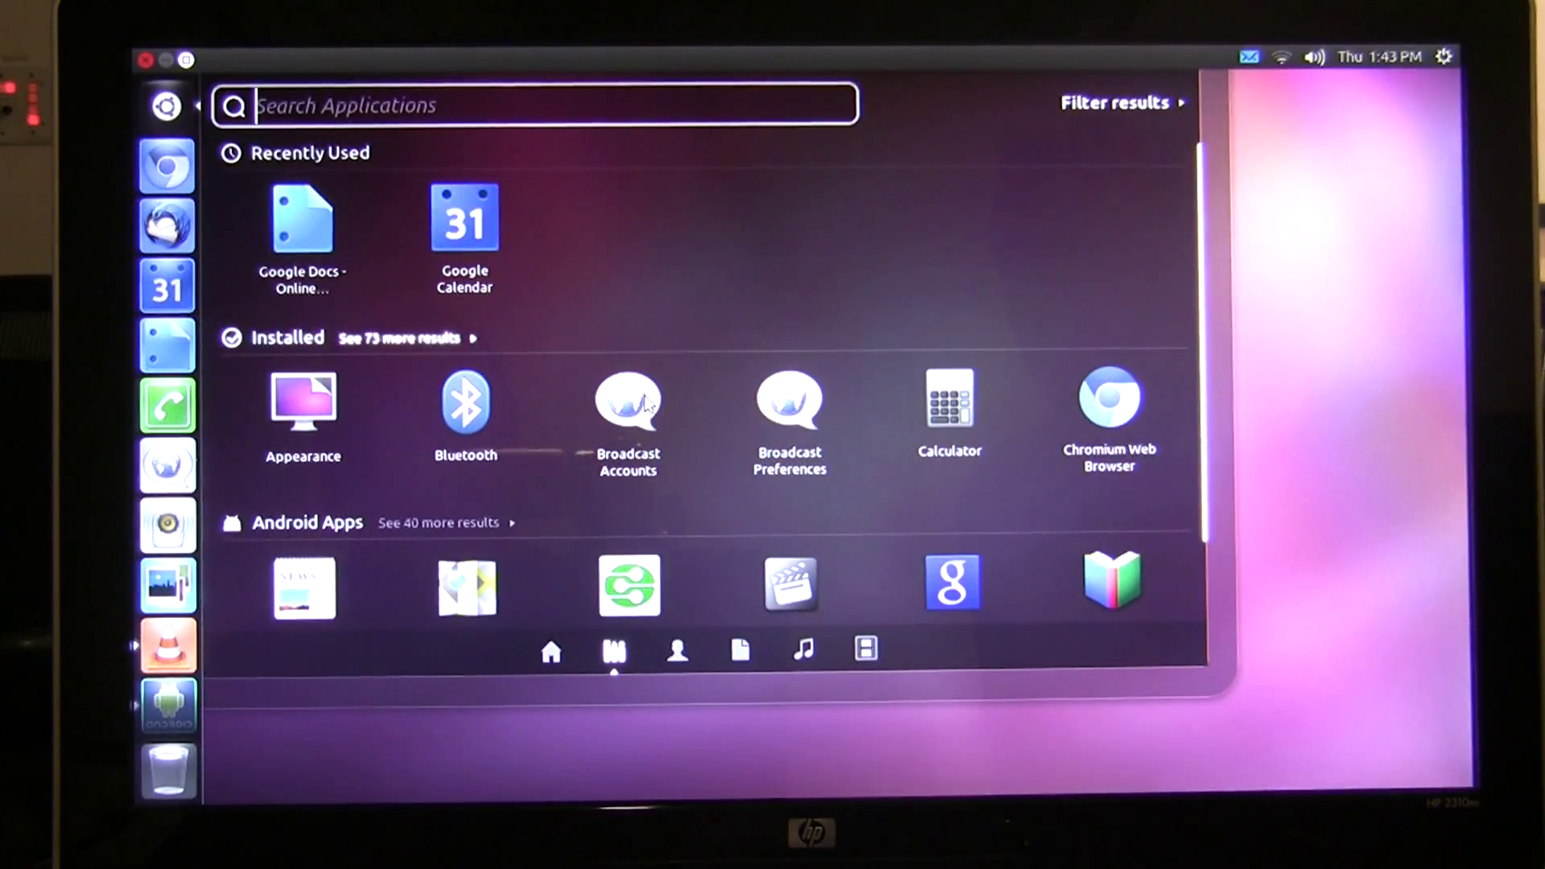
{"action": "left_click", "coordinate": [399, 338]}
{"action": "scroll", "coordinate": [544, 387], "scroll_direction": "down", "scroll_amount": 3}
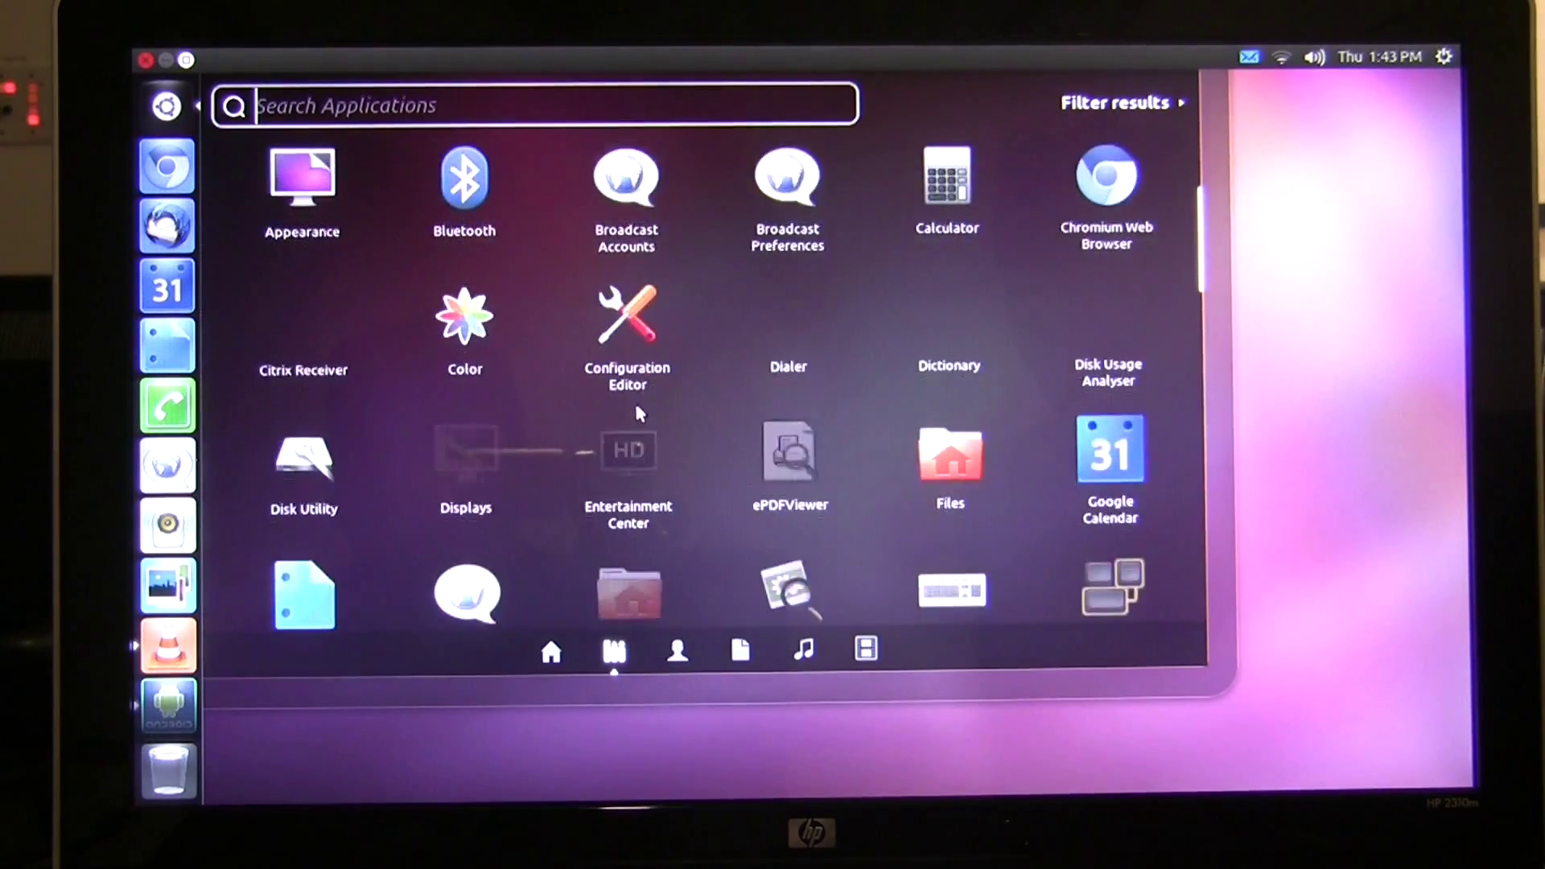
{"action": "scroll", "coordinate": [543, 386], "scroll_direction": "up", "scroll_amount": 3}
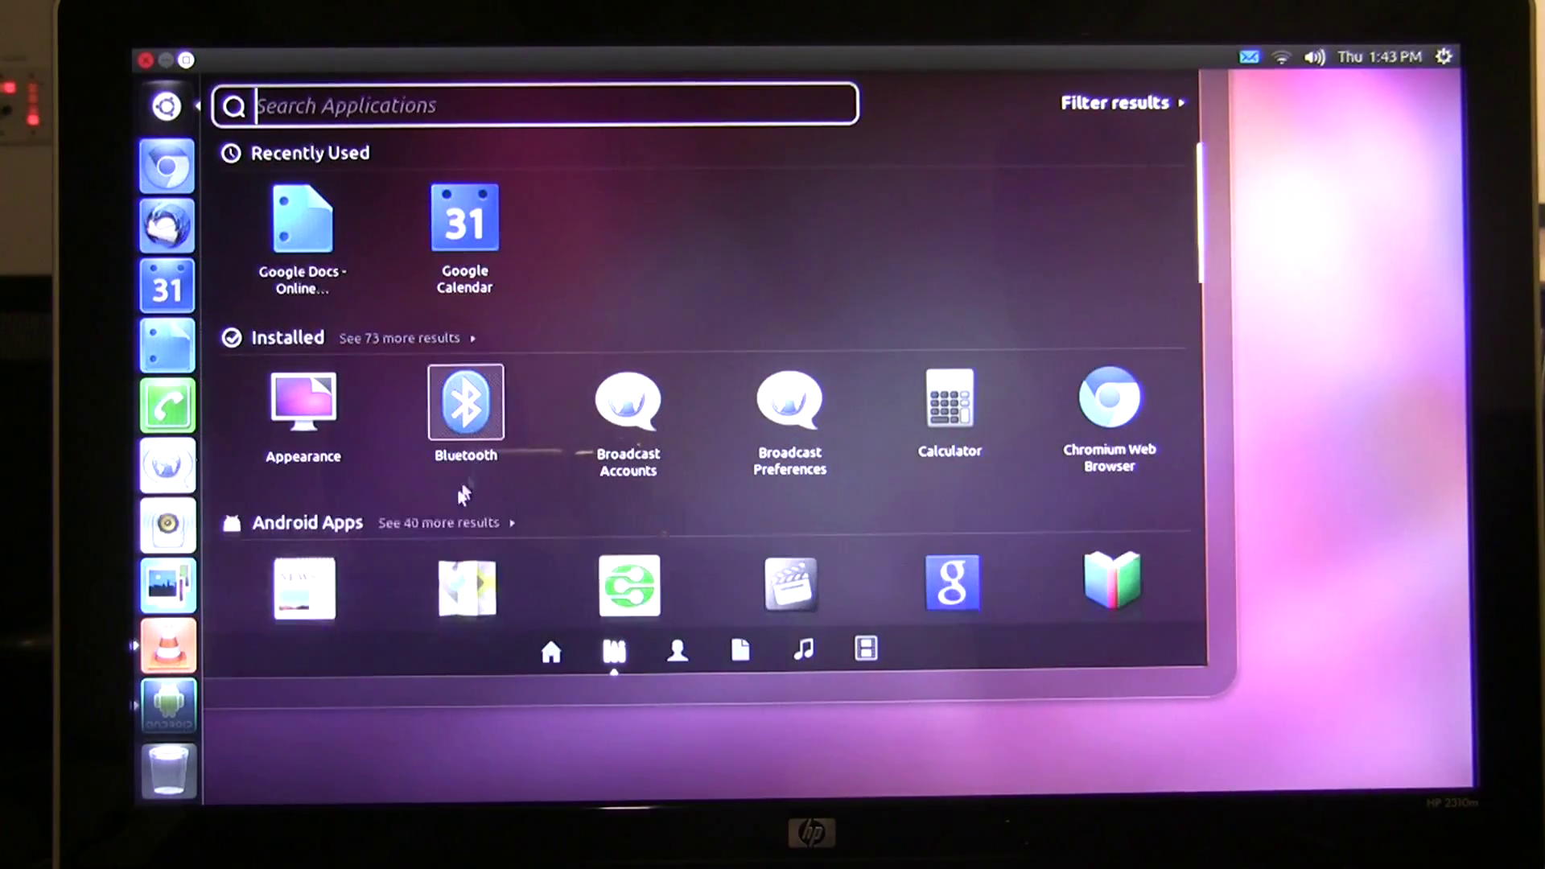
{"action": "scroll", "coordinate": [615, 527], "scroll_direction": "down", "scroll_amount": 3}
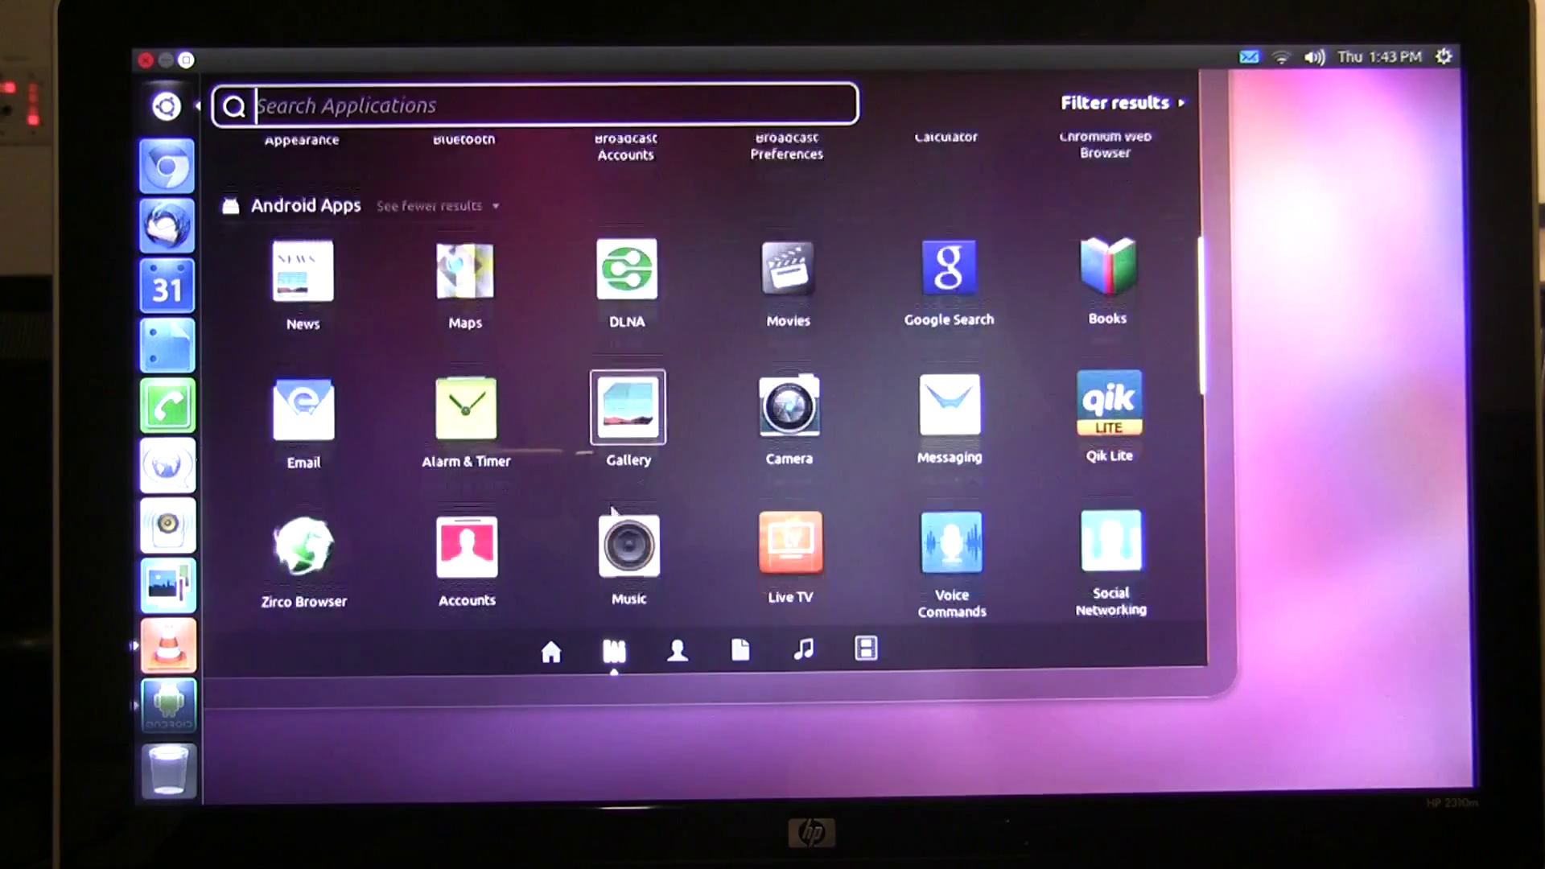
{"action": "scroll", "coordinate": [609, 537], "scroll_direction": "down", "scroll_amount": 2}
{"action": "scroll", "coordinate": [608, 549], "scroll_direction": "down", "scroll_amount": 2}
{"action": "scroll", "coordinate": [604, 569], "scroll_direction": "down", "scroll_amount": 3}
{"action": "scroll", "coordinate": [603, 568], "scroll_direction": "up", "scroll_amount": 2}
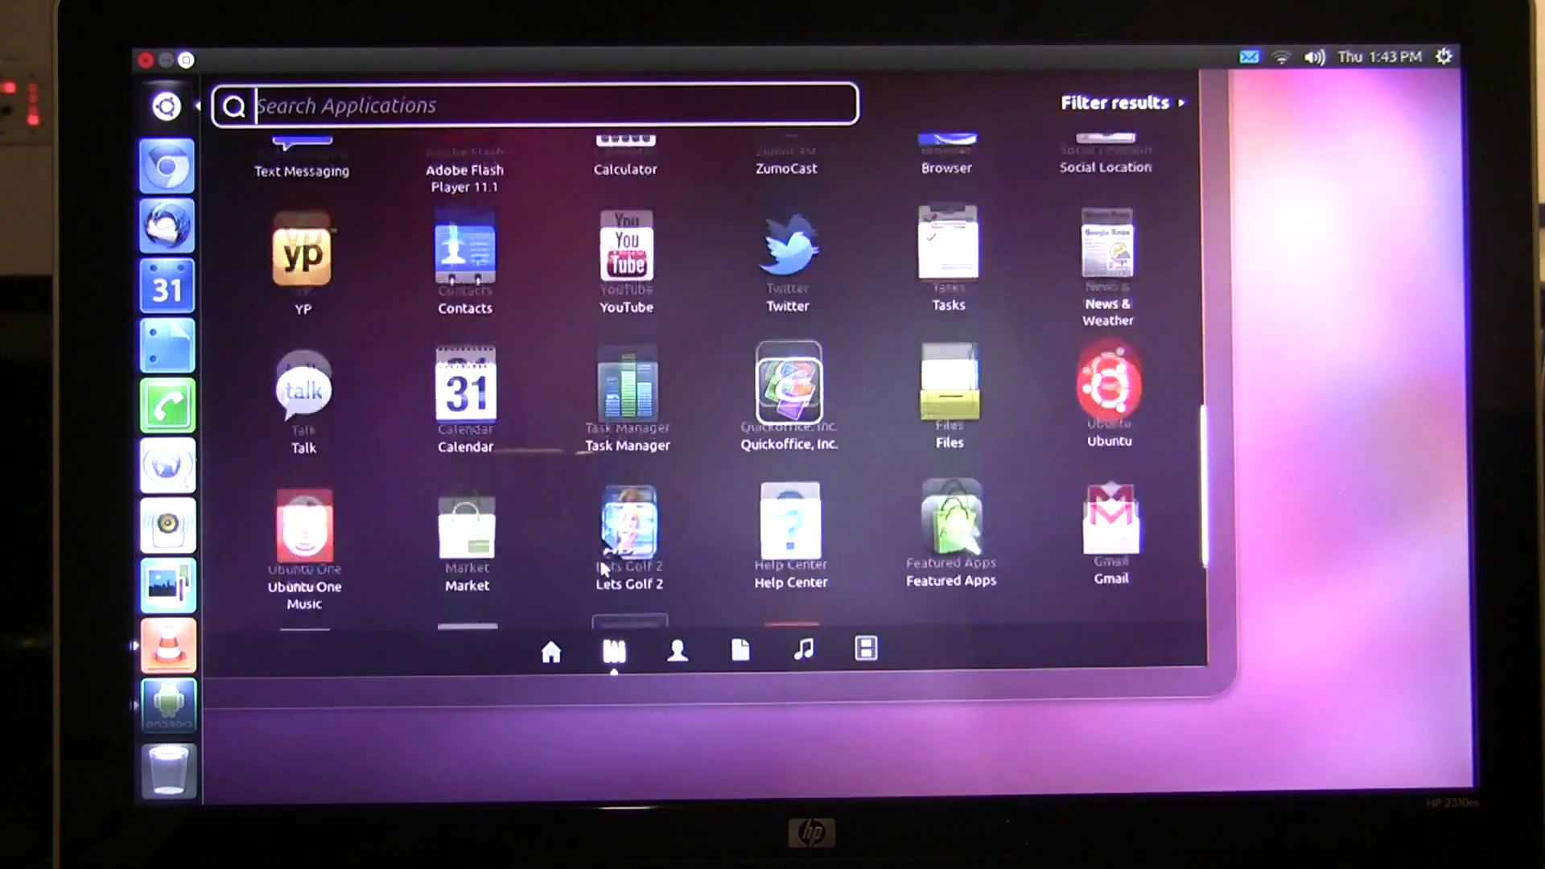
{"action": "scroll", "coordinate": [604, 569], "scroll_direction": "up", "scroll_amount": 3}
{"action": "scroll", "coordinate": [608, 568], "scroll_direction": "up", "scroll_amount": 2}
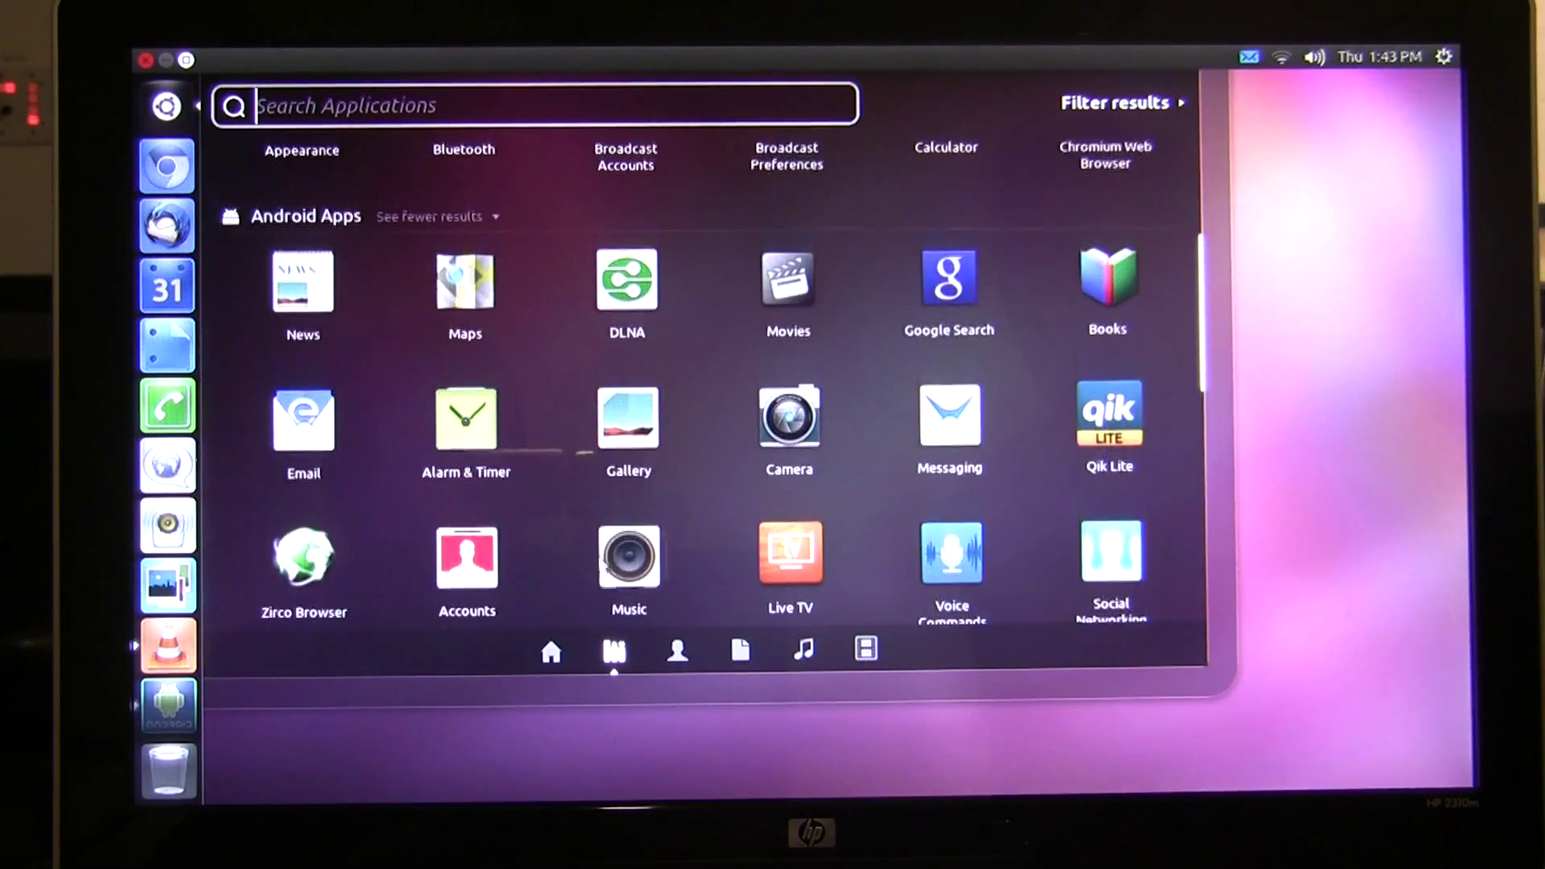
{"action": "left_click", "coordinate": [462, 297]}
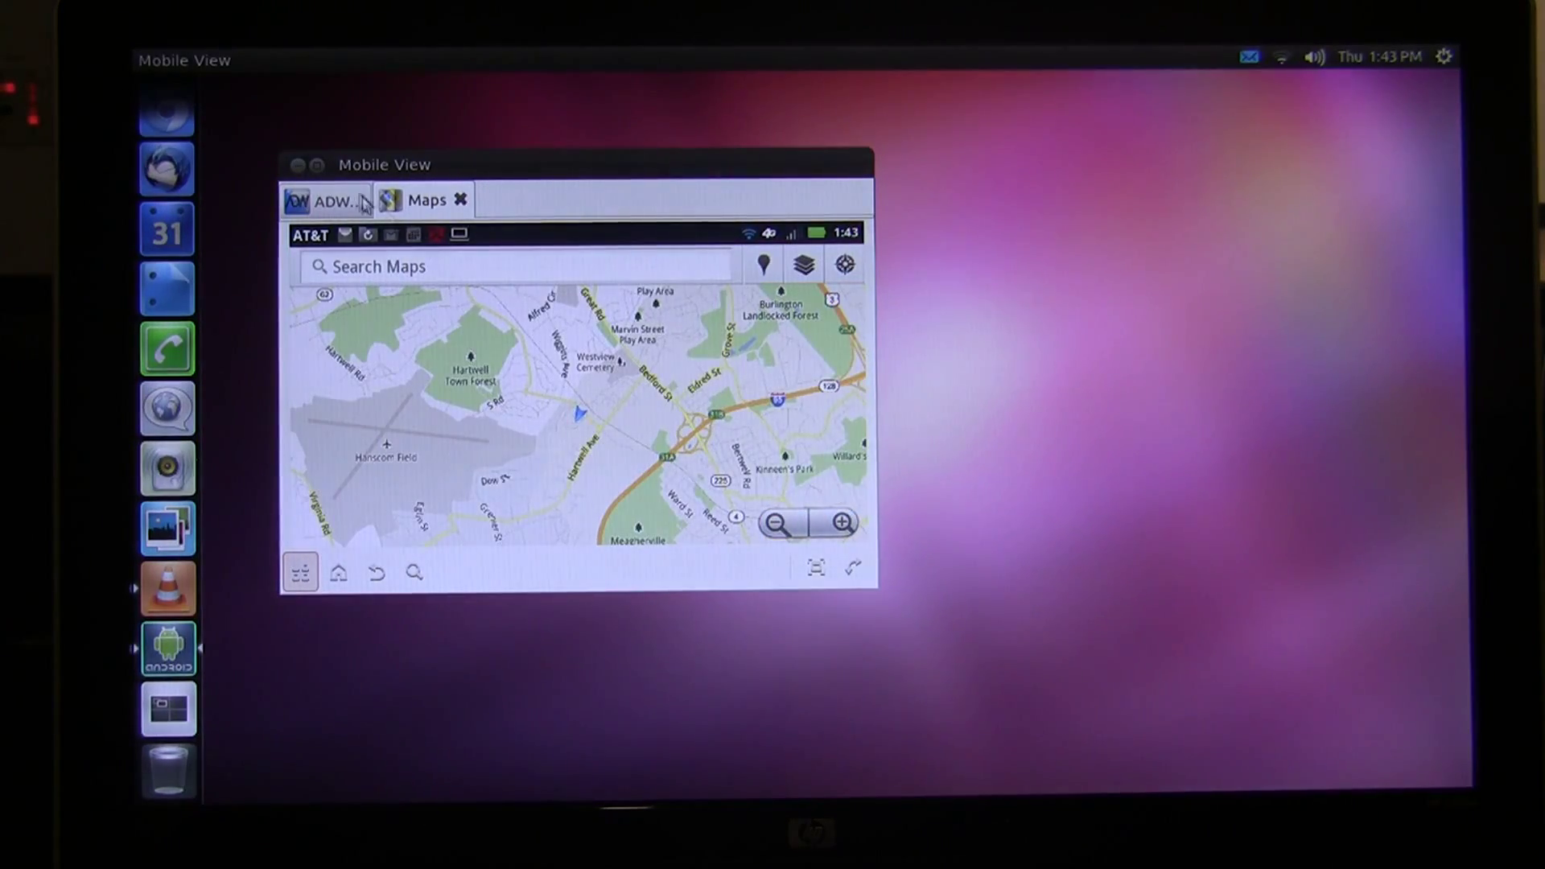
{"action": "left_click", "coordinate": [299, 166]}
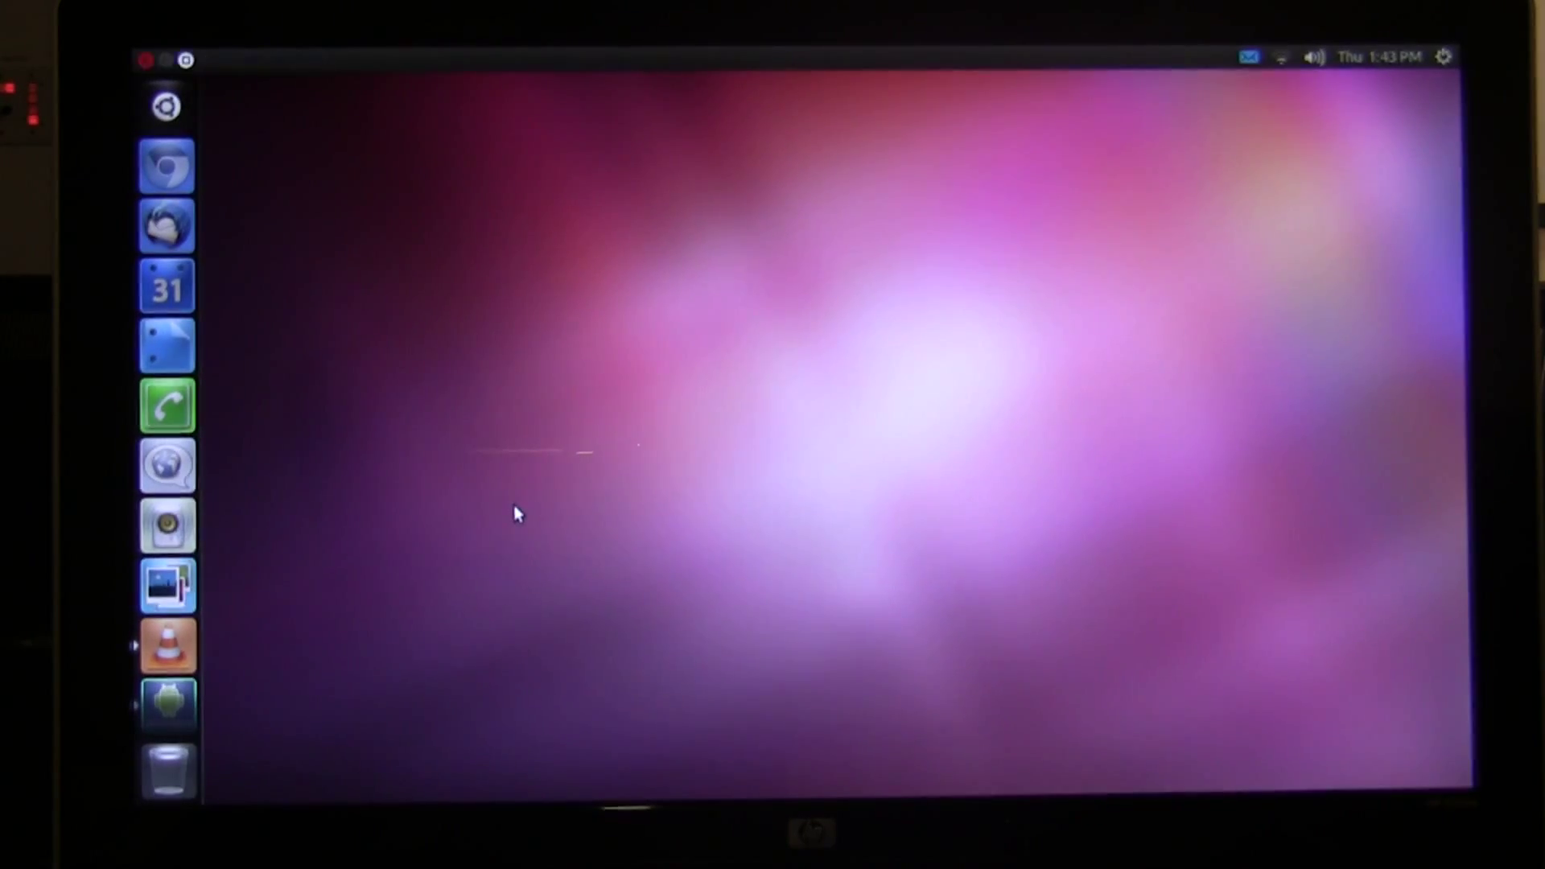
Step: Look up contact 'frey' in the Contacts lens, show the missed call's details in the Dialer, then close Mobile View
{"action": "key", "text": "super"}
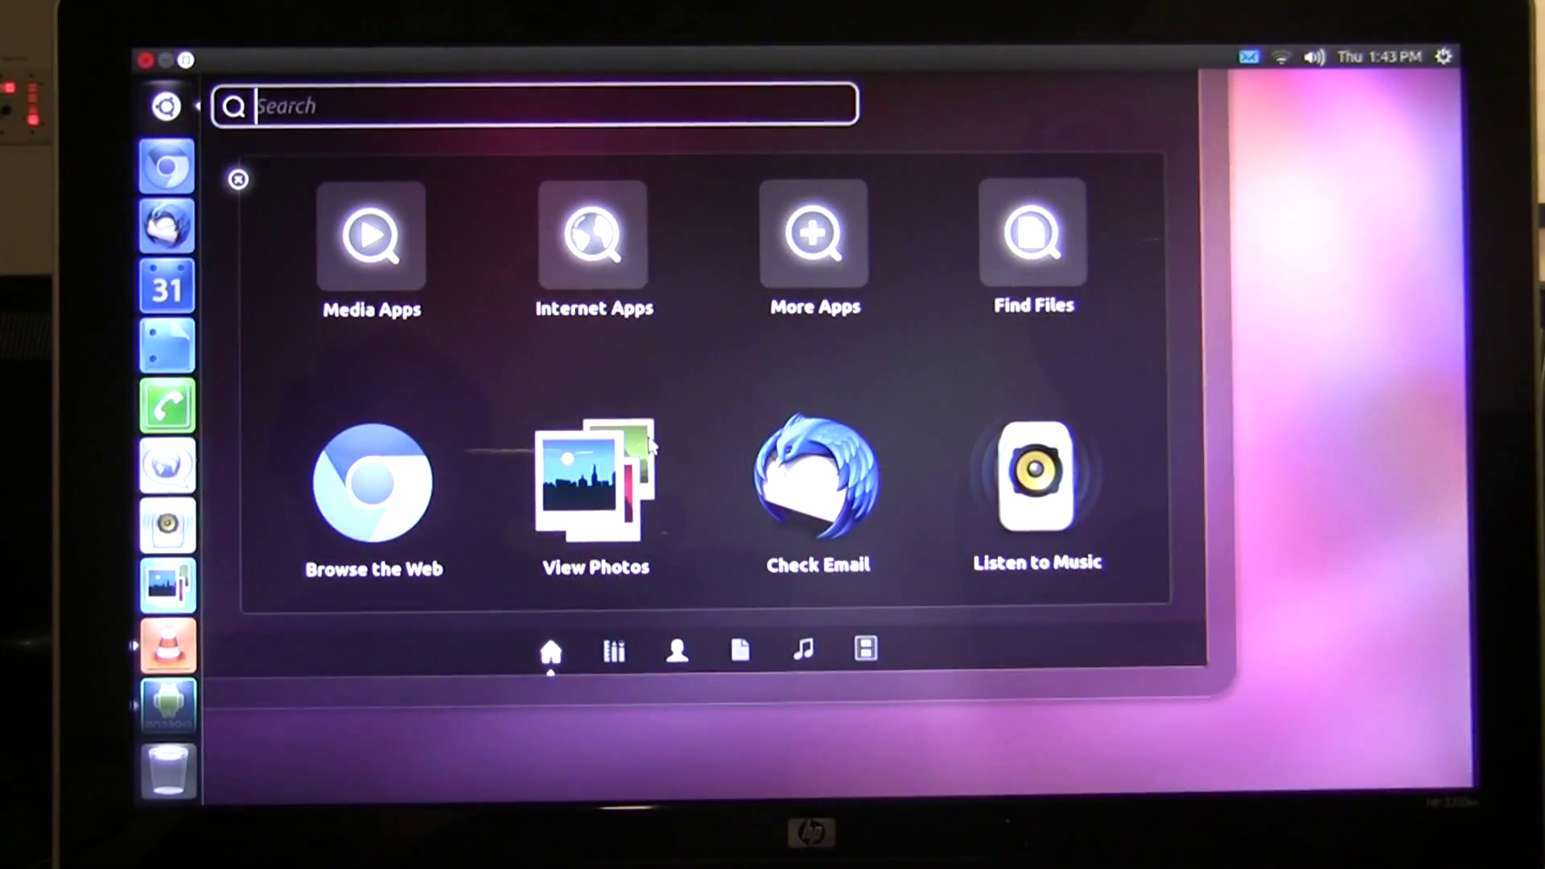
{"action": "key", "text": "ctrl+Tab"}
{"action": "key", "text": "ctrl+Tab"}
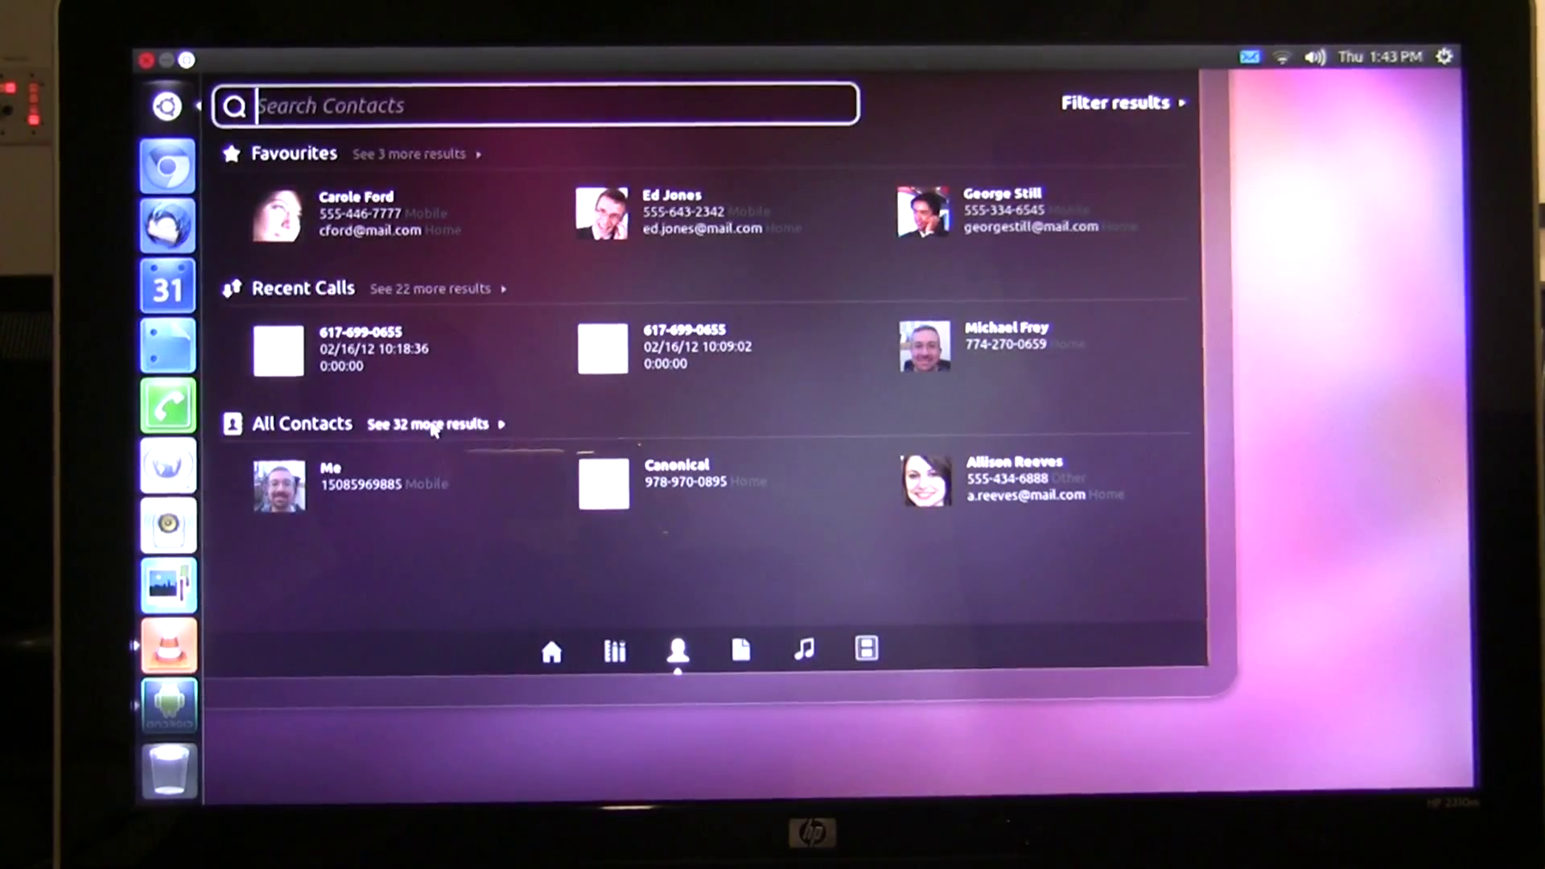
{"action": "key", "text": "Return"}
{"action": "type", "text": "frey"}
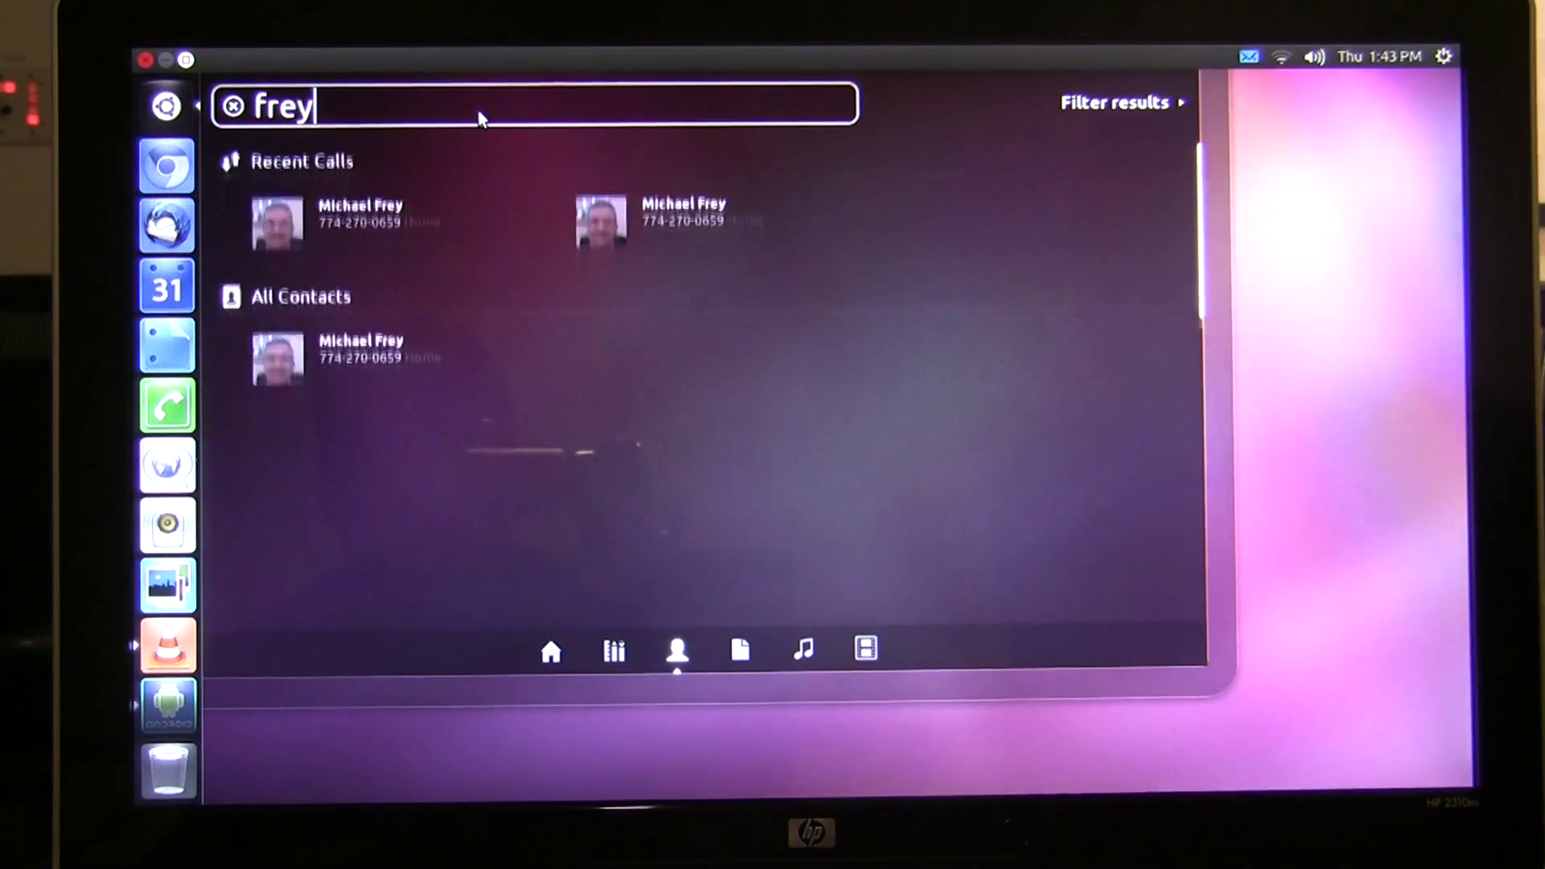
{"action": "left_click", "coordinate": [386, 231]}
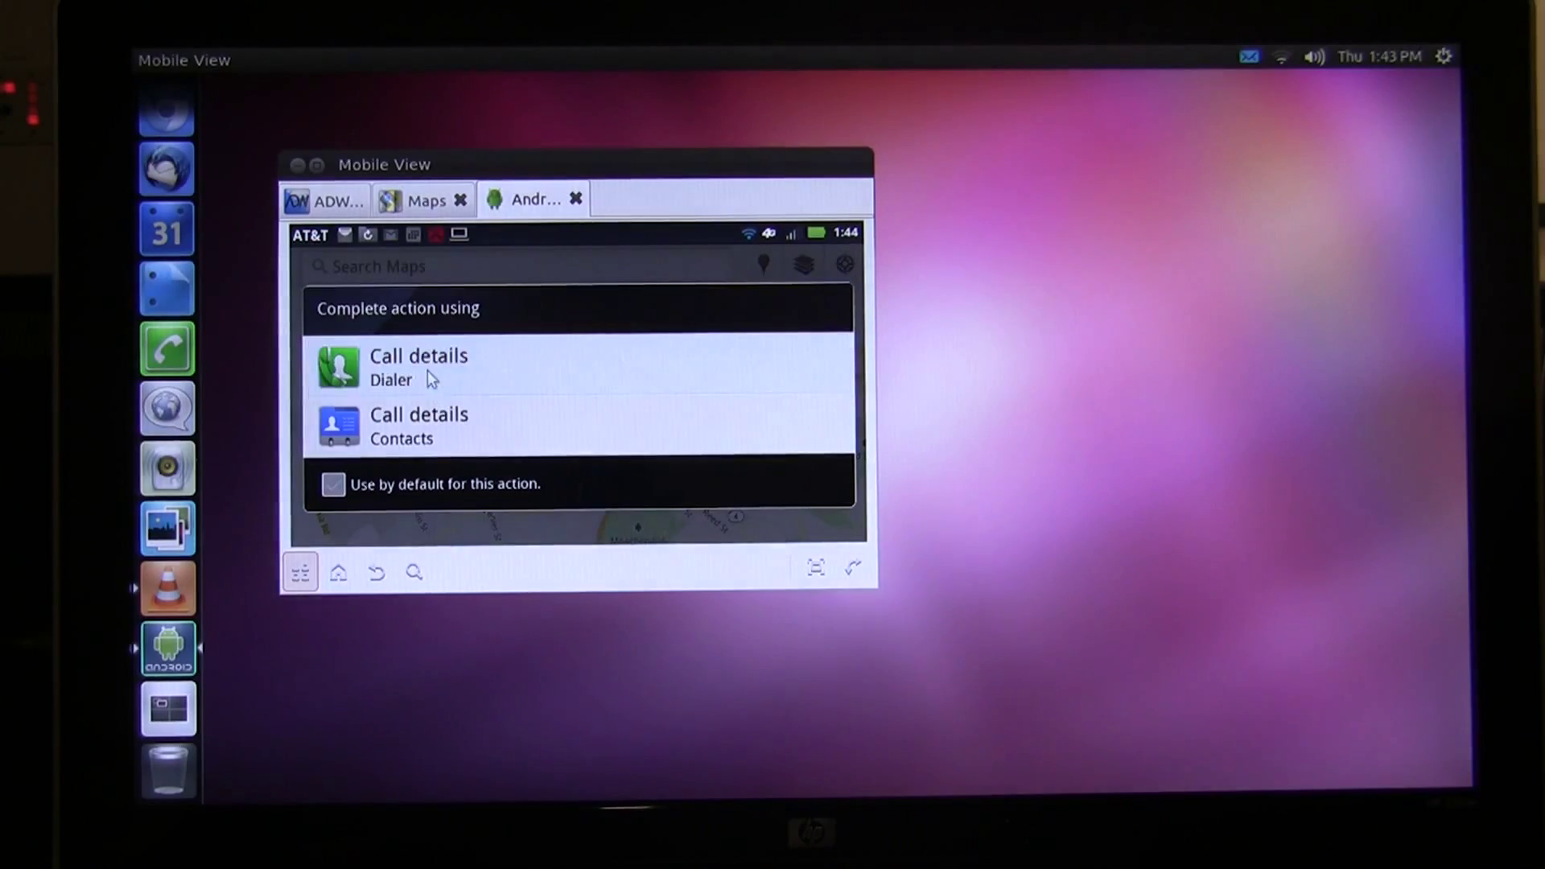
{"action": "left_click", "coordinate": [427, 371]}
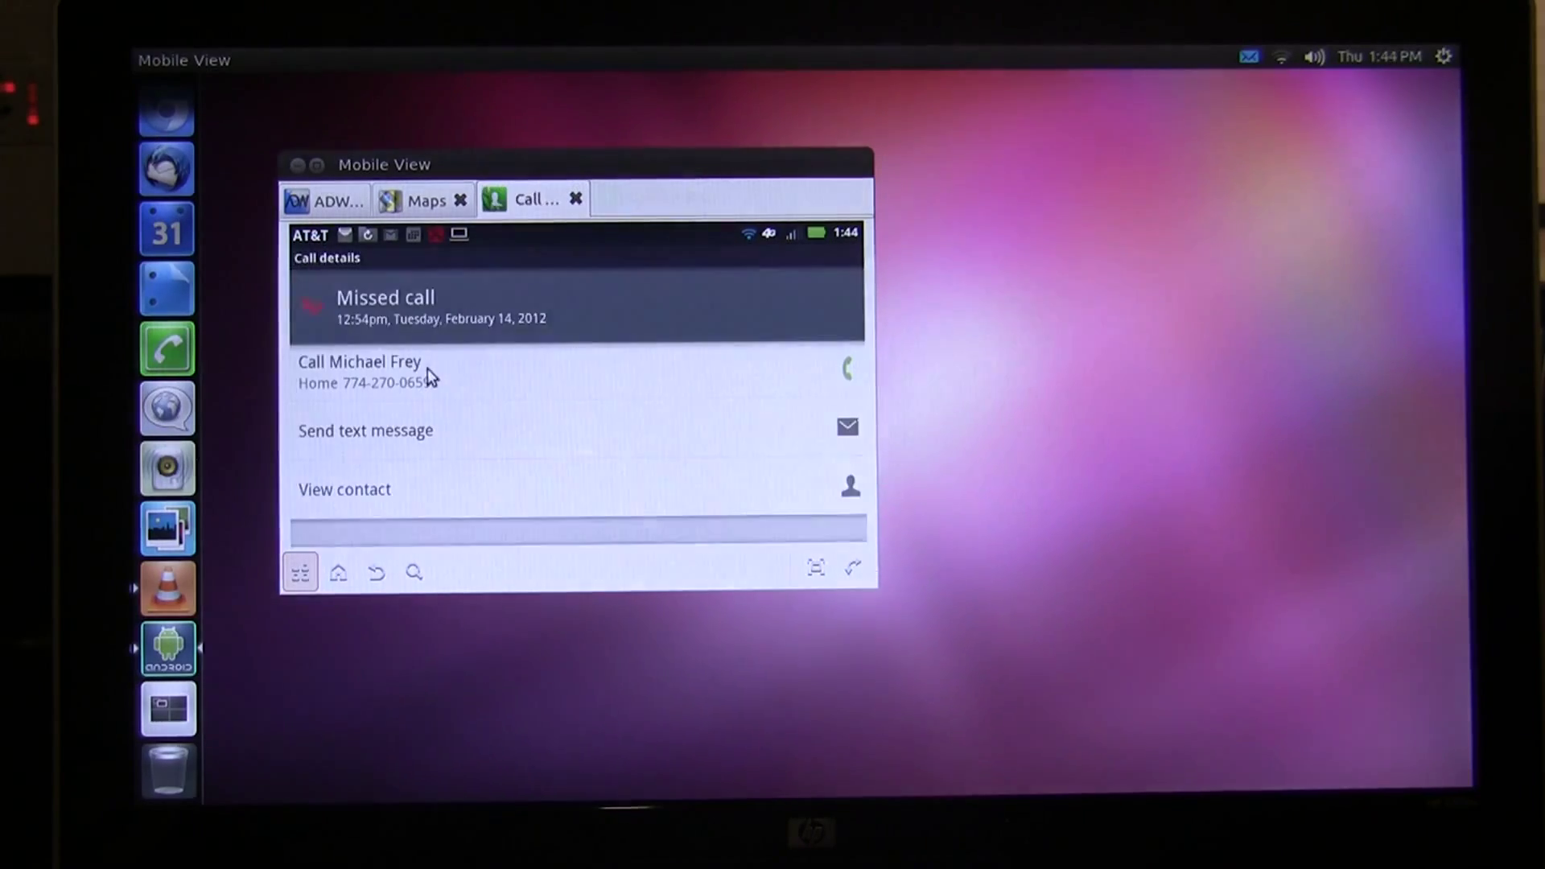
{"action": "left_click", "coordinate": [298, 165]}
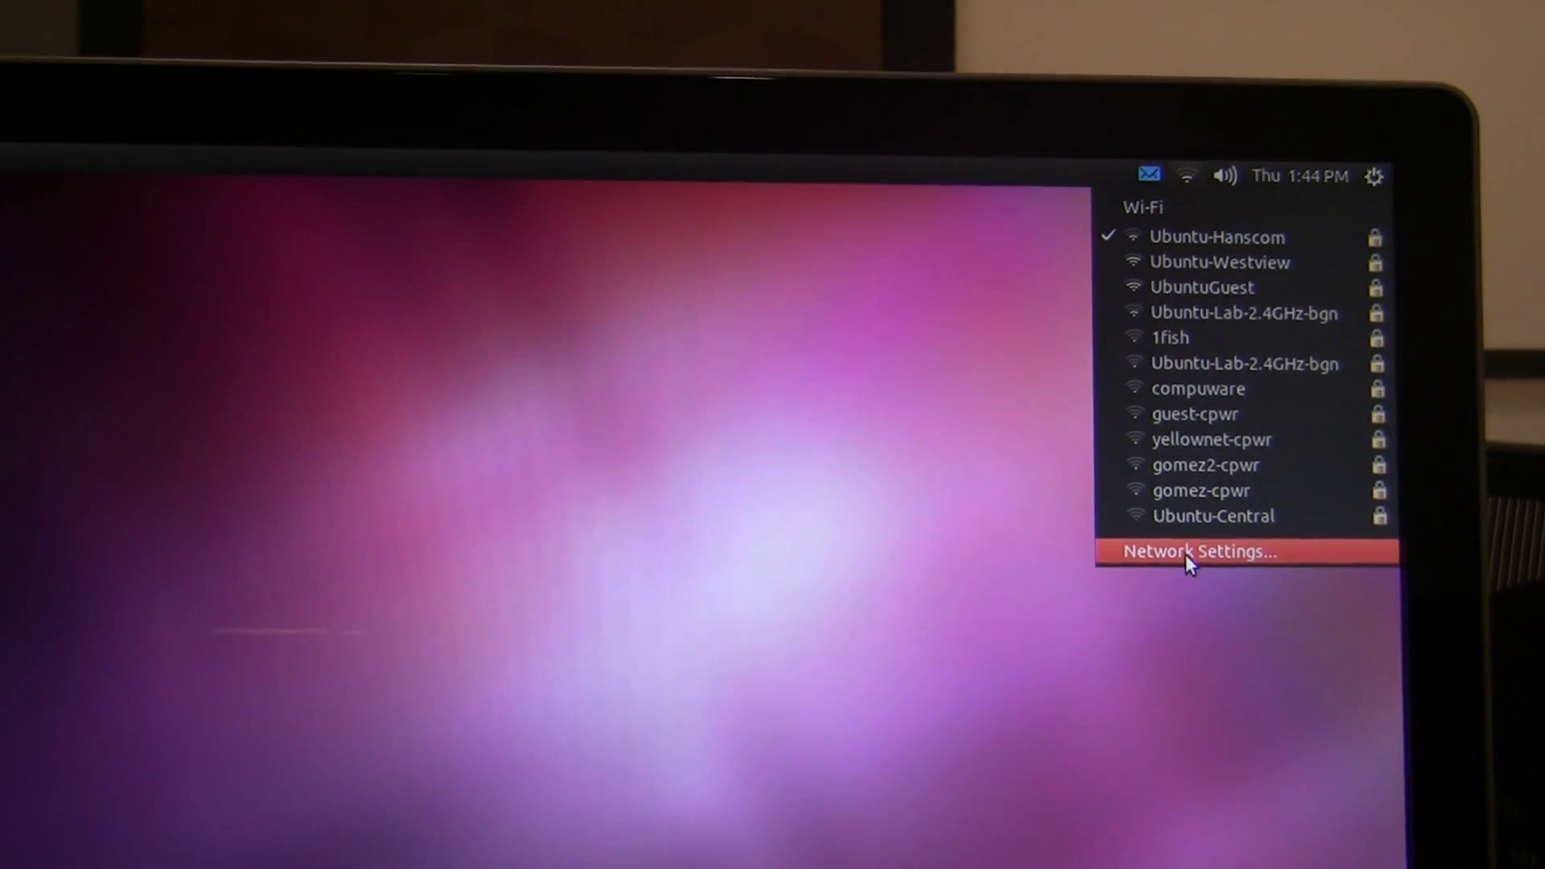
Step: Show the phone's Wireless & network settings from the Wi-Fi indicator, then close them
{"action": "left_click", "coordinate": [1185, 555]}
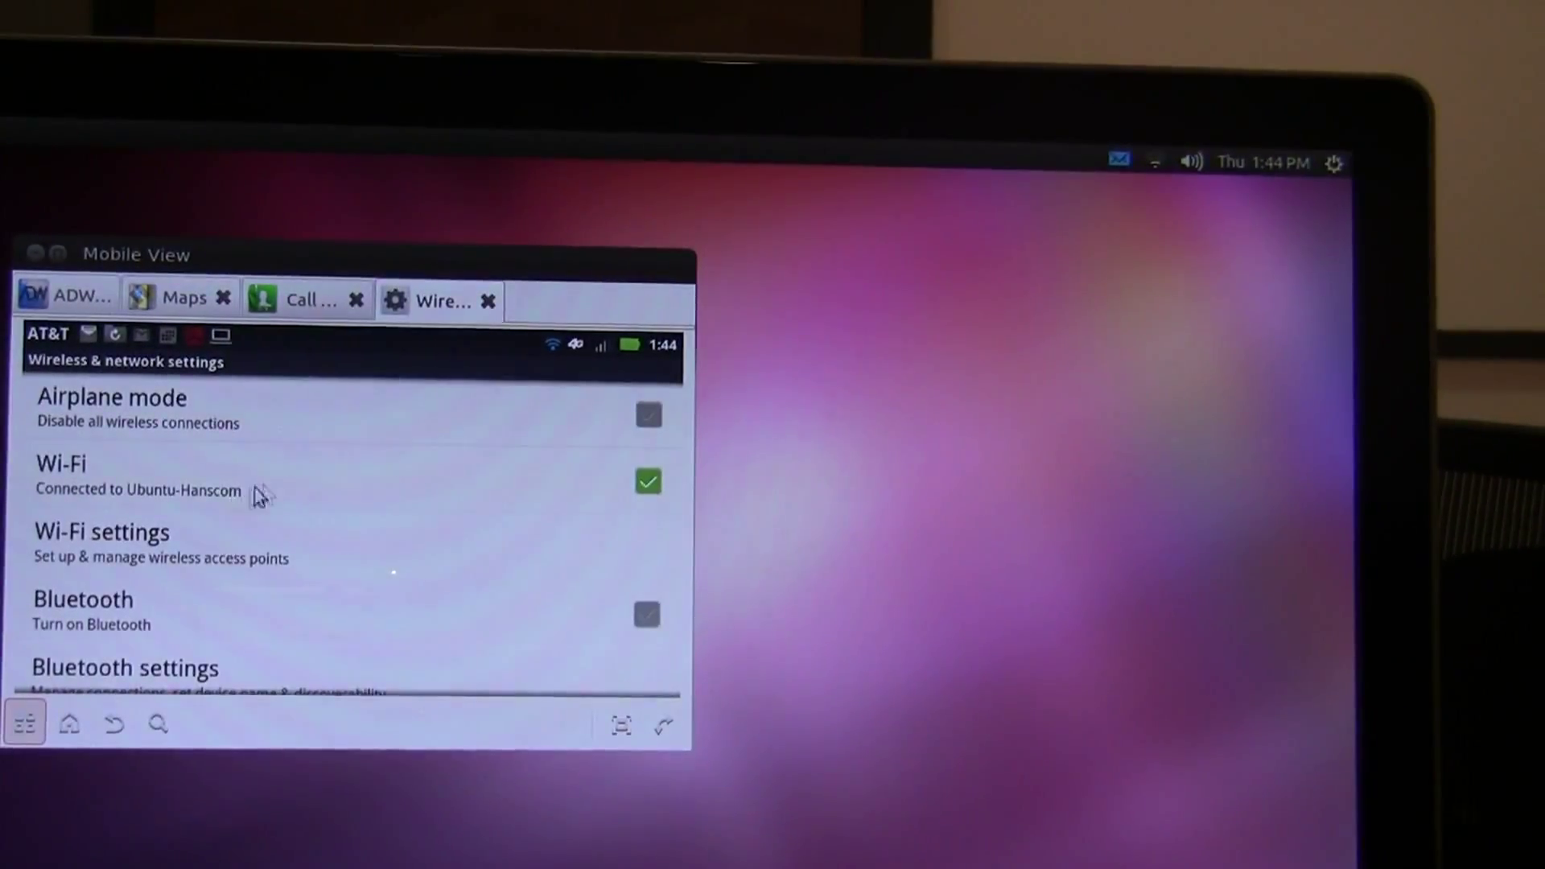
{"action": "left_click", "coordinate": [489, 298]}
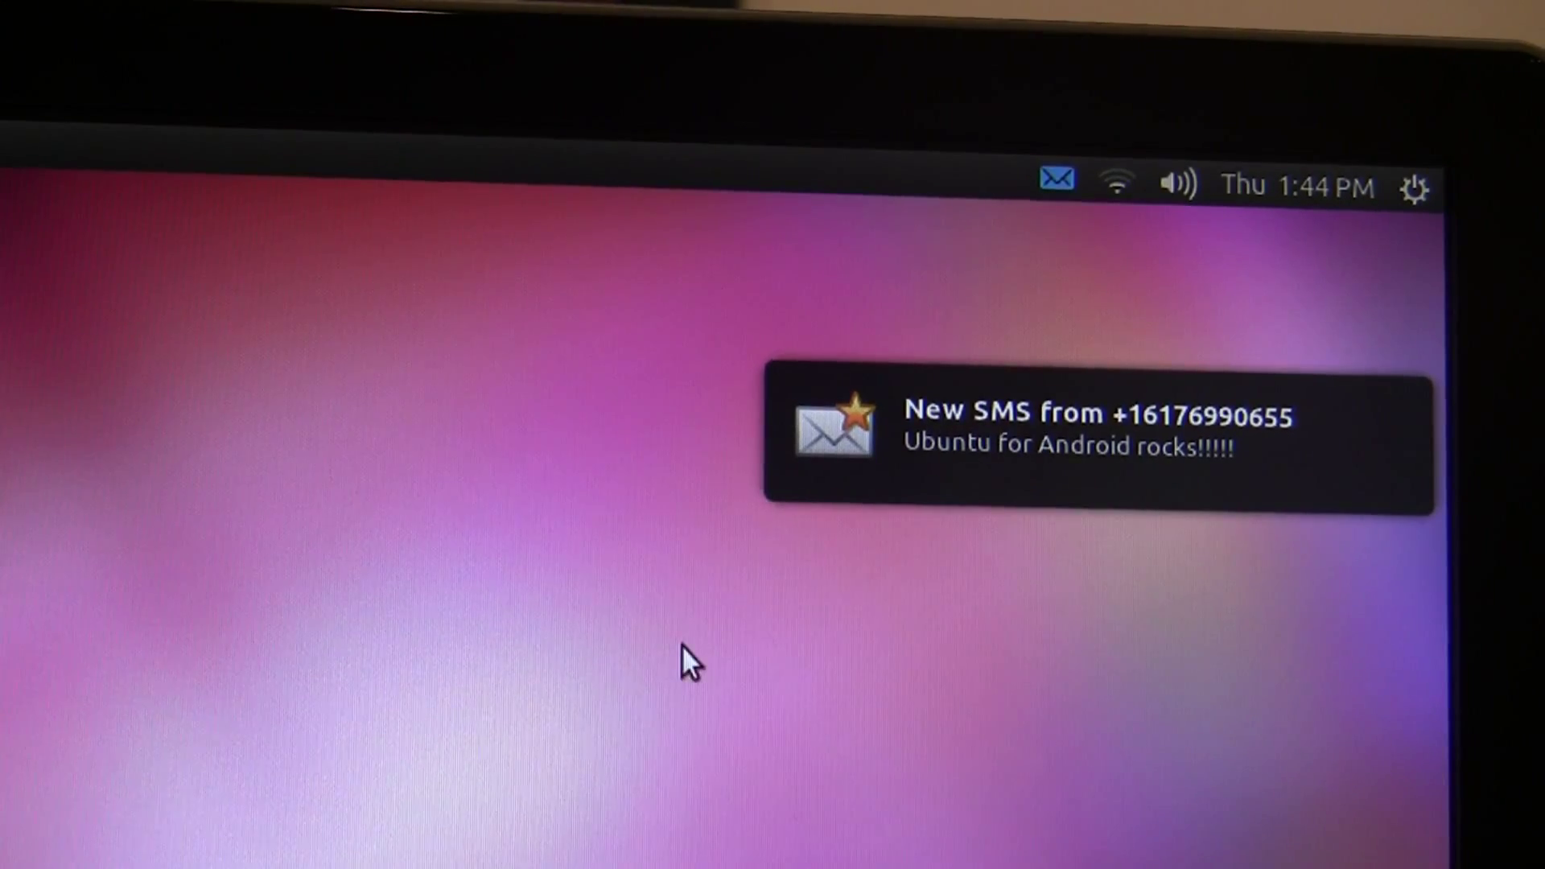
Step: Read the new SMS conversation via the envelope indicator's Messages list, then close it
{"action": "left_click", "coordinate": [1057, 187]}
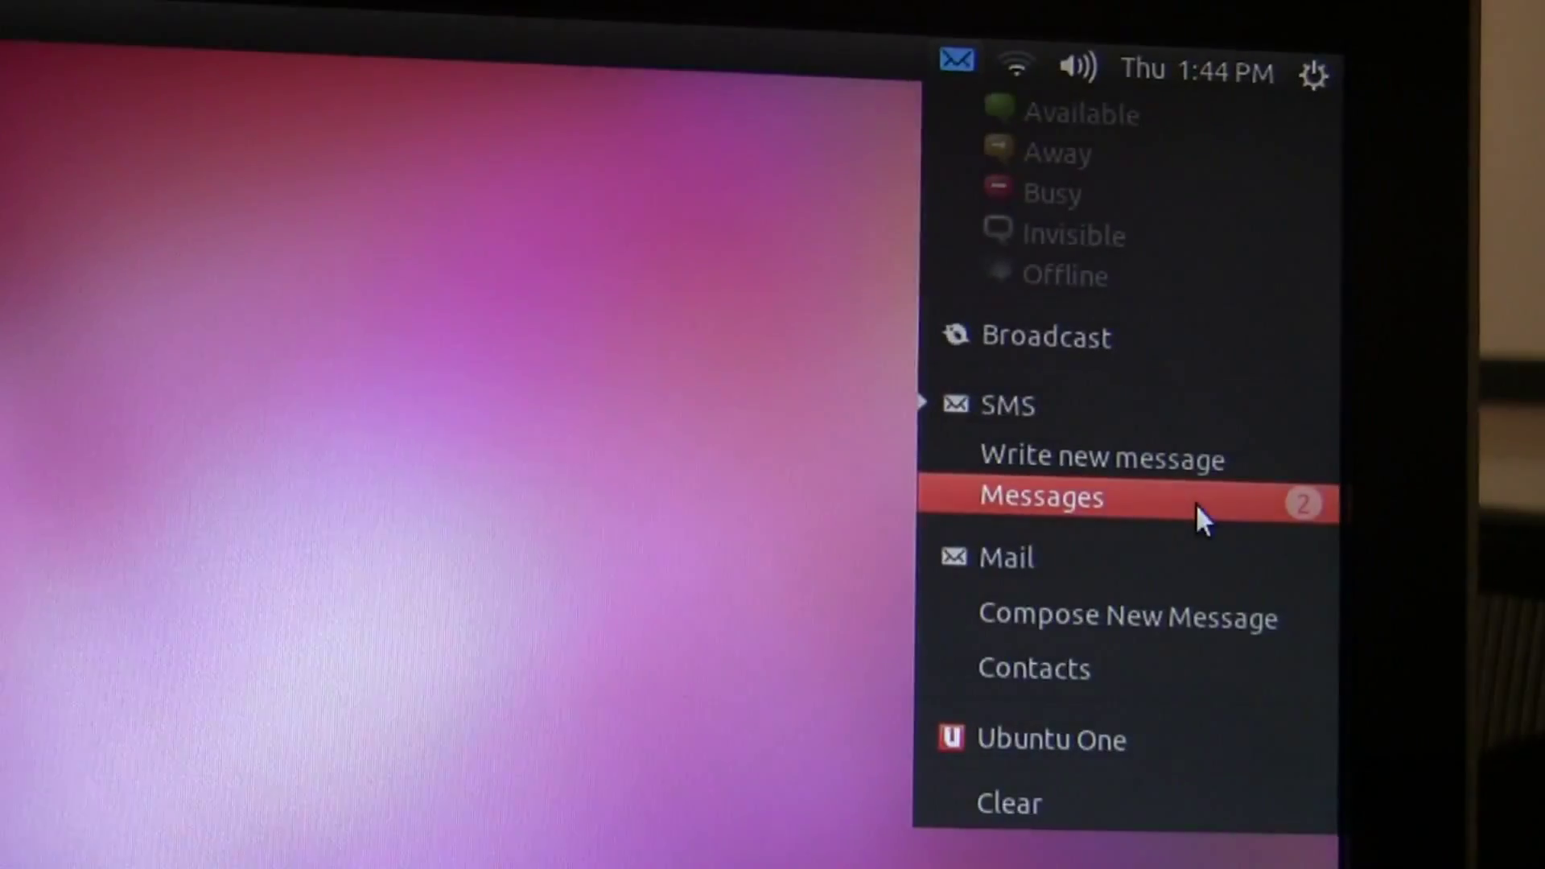
{"action": "left_click", "coordinate": [1310, 495]}
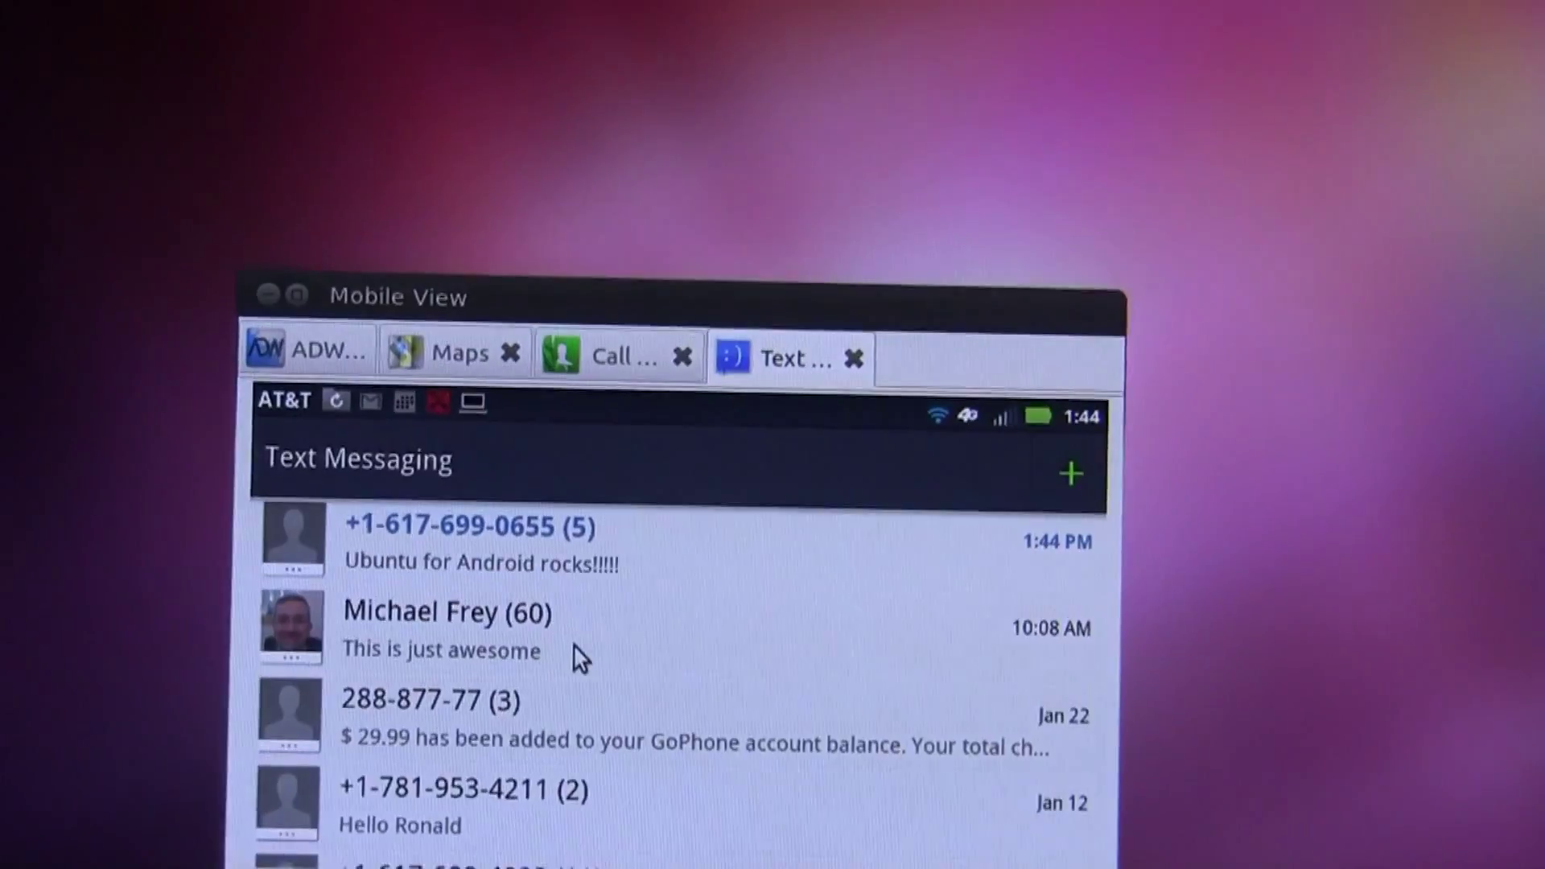
{"action": "left_click", "coordinate": [576, 658]}
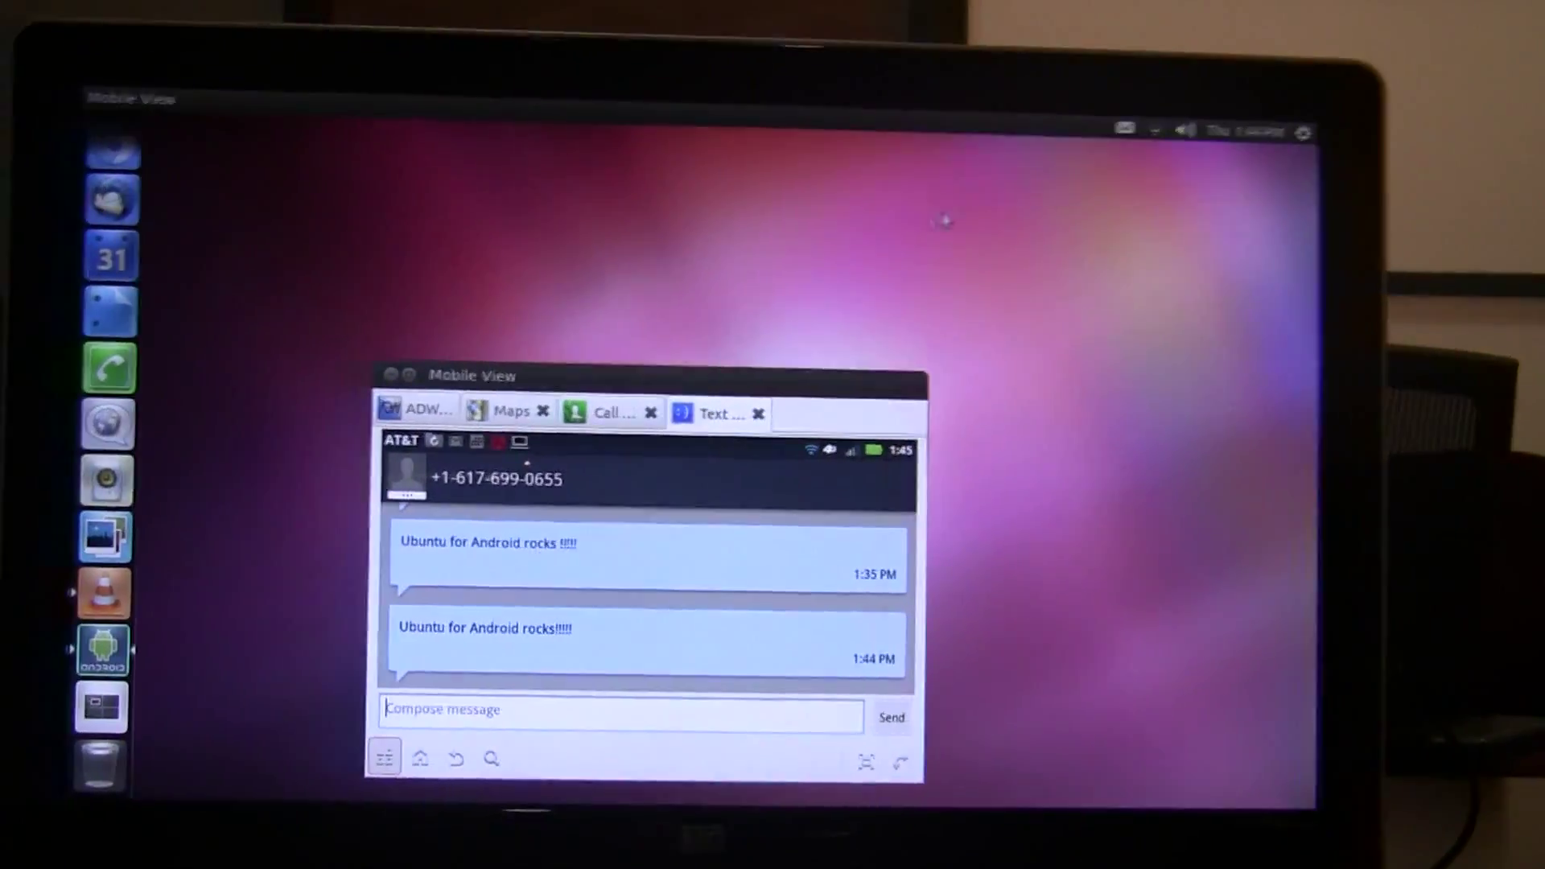
{"action": "left_click_drag", "start_coordinate": [640, 371], "coordinate": [628, 236]}
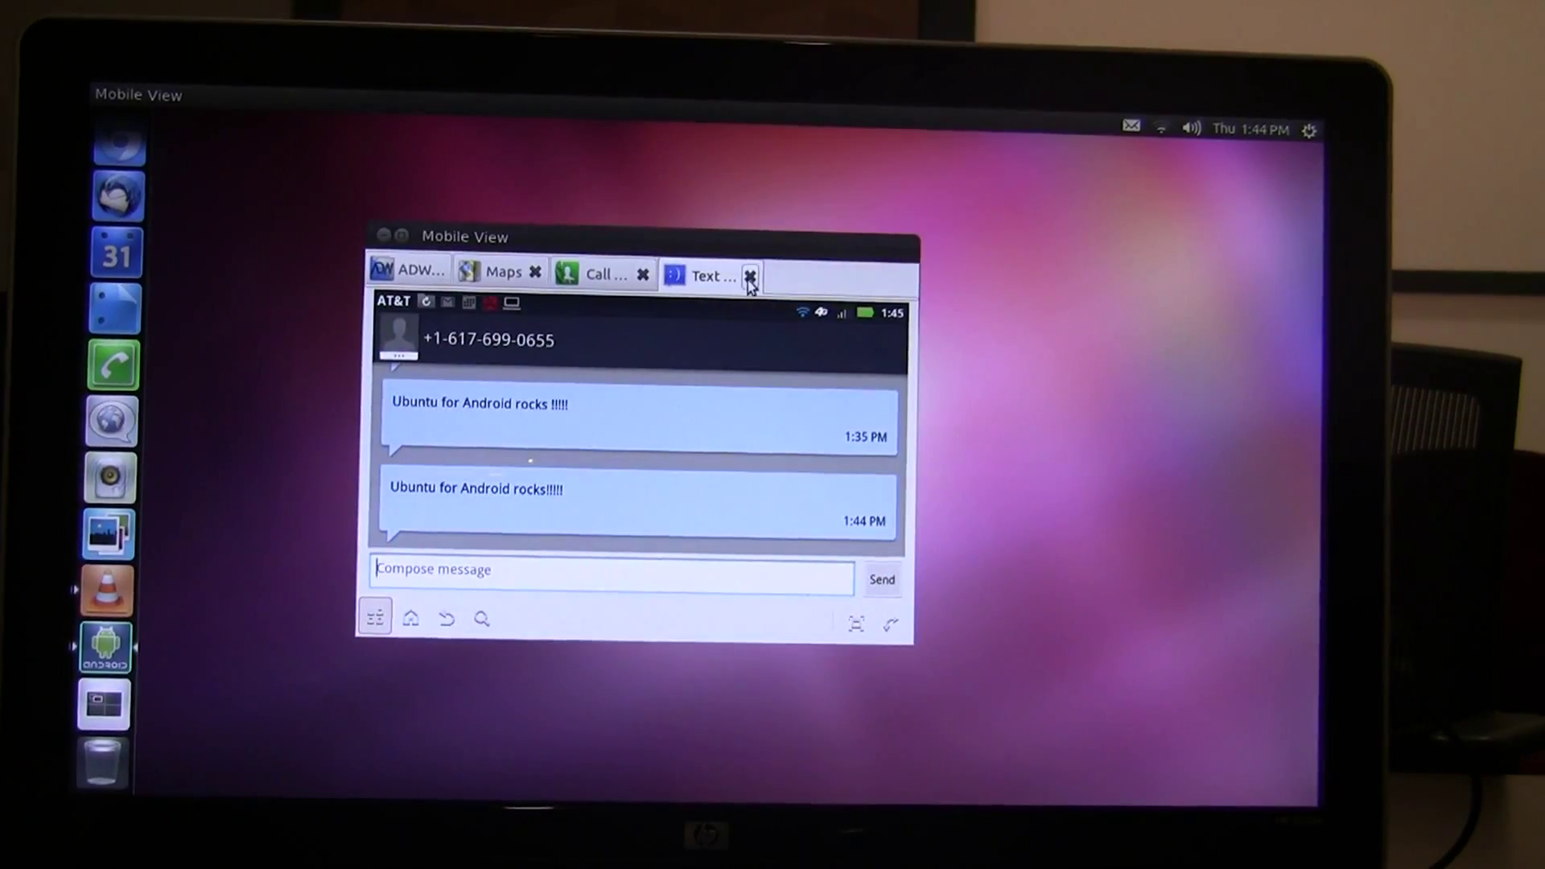
{"action": "left_click", "coordinate": [750, 275]}
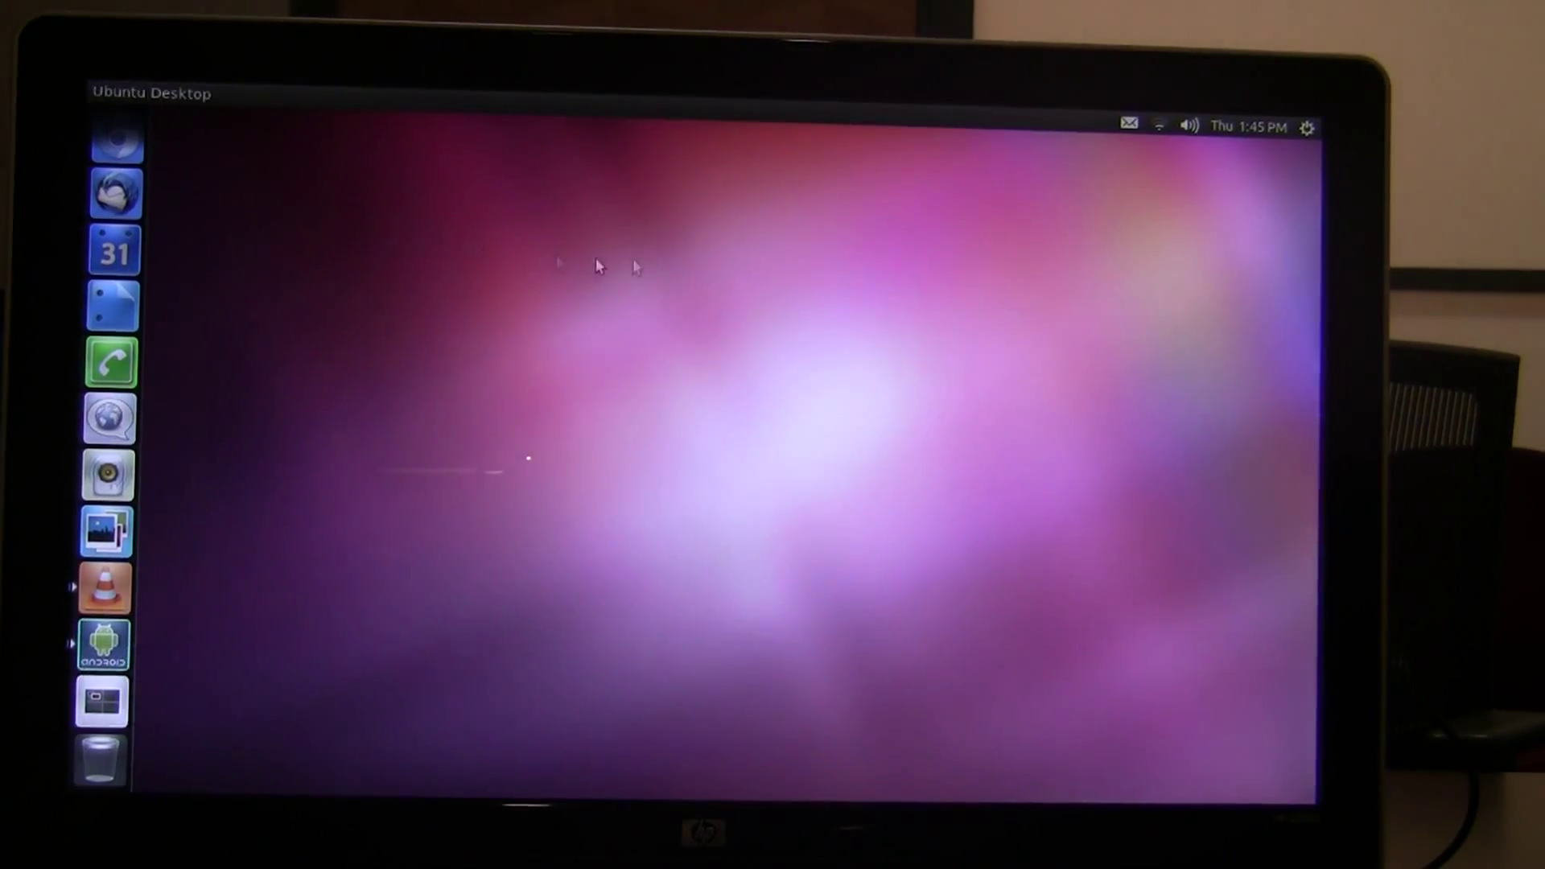
Step: Show the messaging menu from the envelope indicator before switching to Ubuntu TV
{"action": "left_click", "coordinate": [1130, 124]}
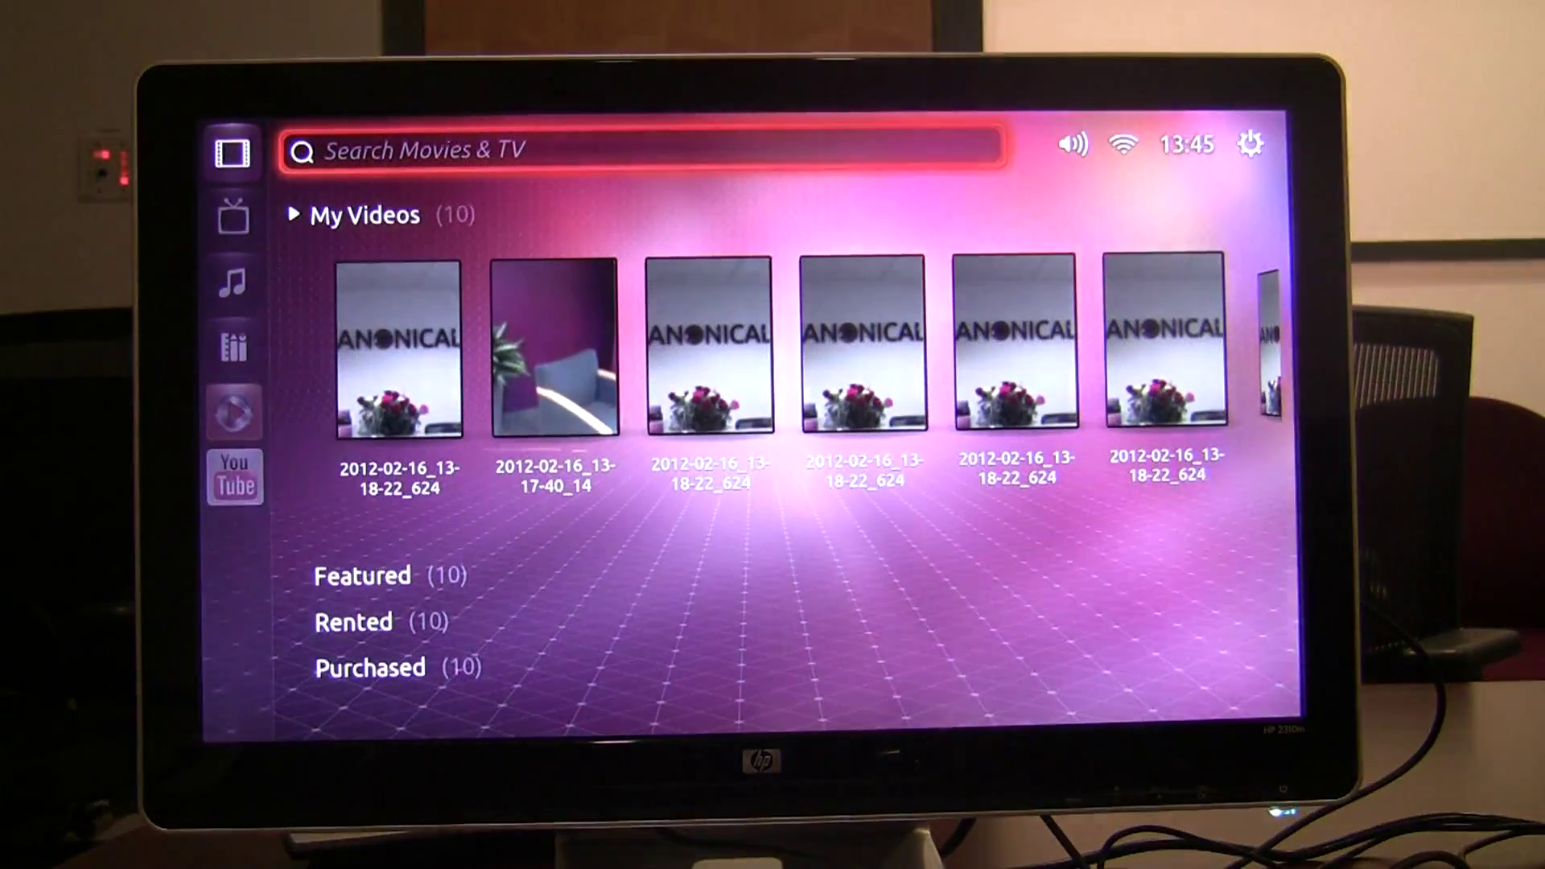
Step: Move to the Rented shelf, step along to Sherlock Holmes: A Game of Shadows, view its details and return
{"action": "key", "text": "Down"}
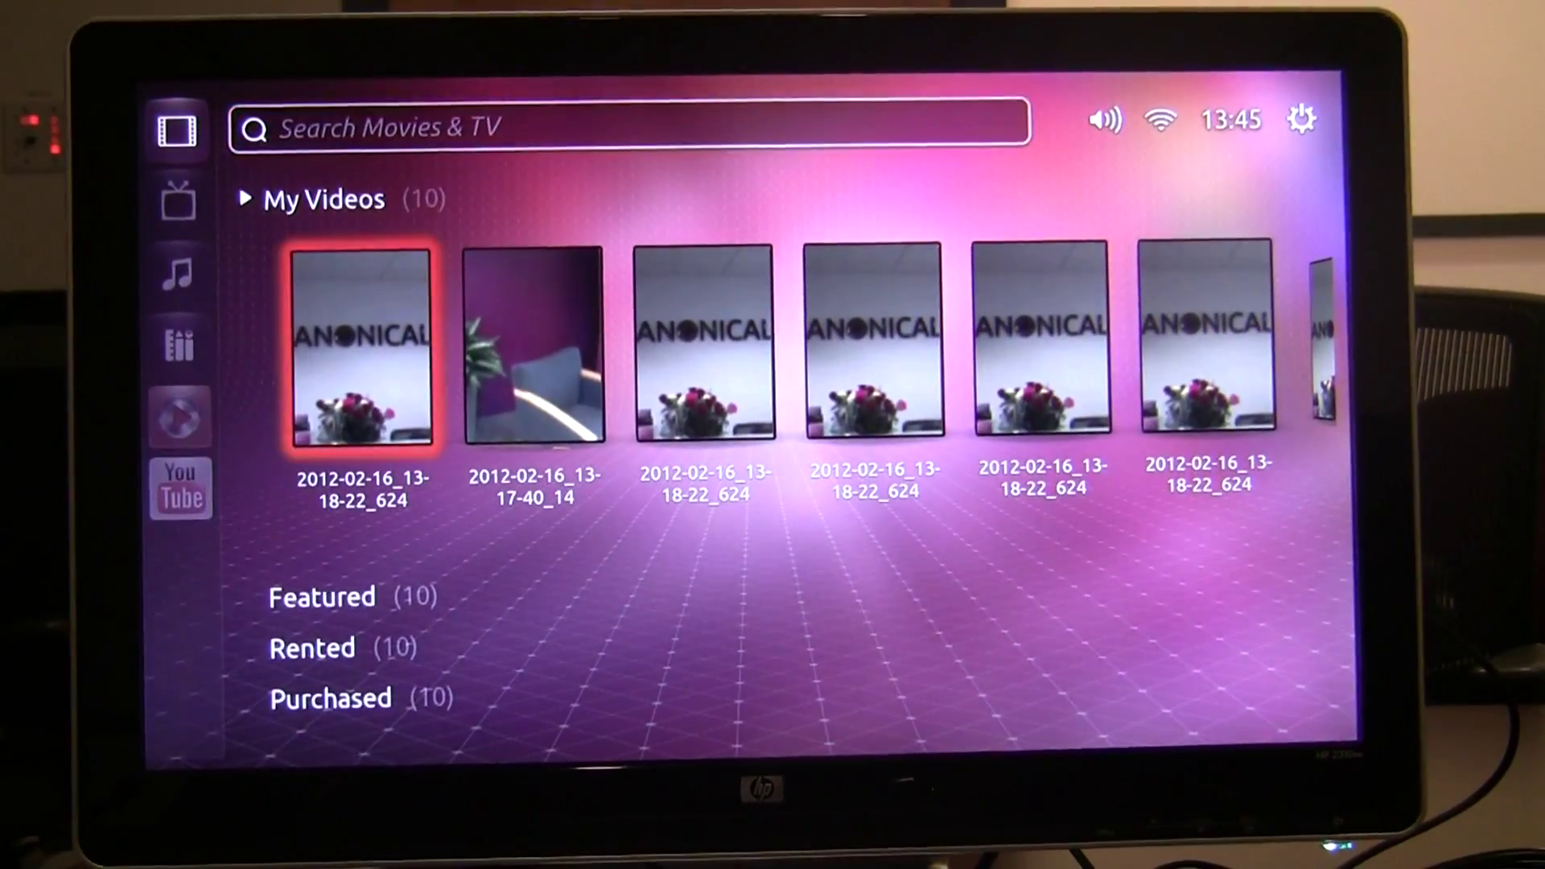
{"action": "key", "text": "Down"}
{"action": "key", "text": "Down"}
{"action": "key", "text": "Down"}
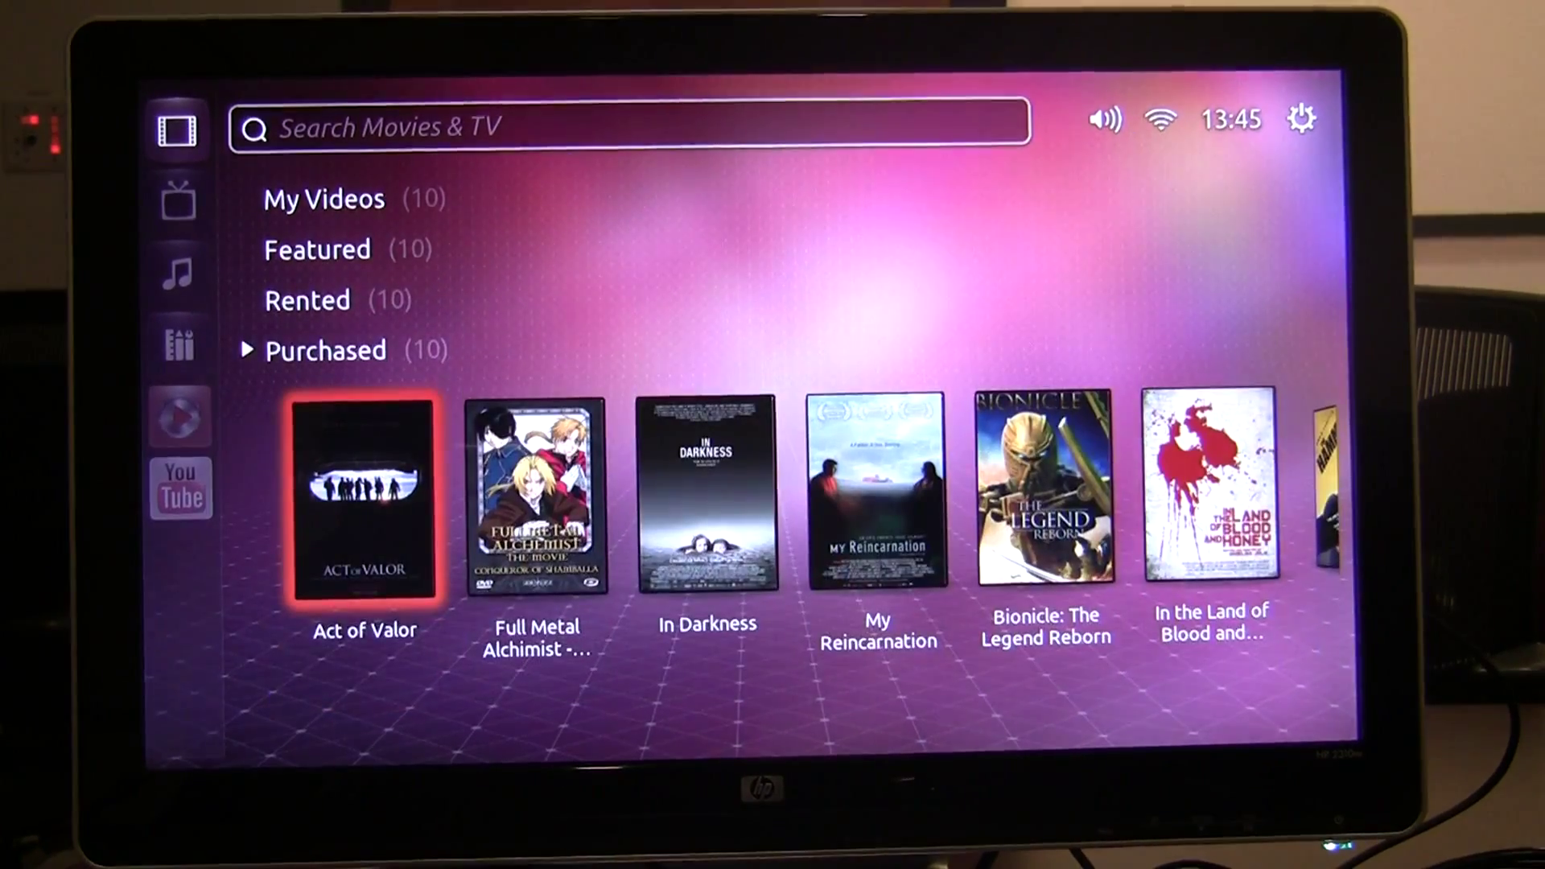
{"action": "key", "text": "Up"}
{"action": "key", "text": "Right"}
{"action": "key", "text": "Right"}
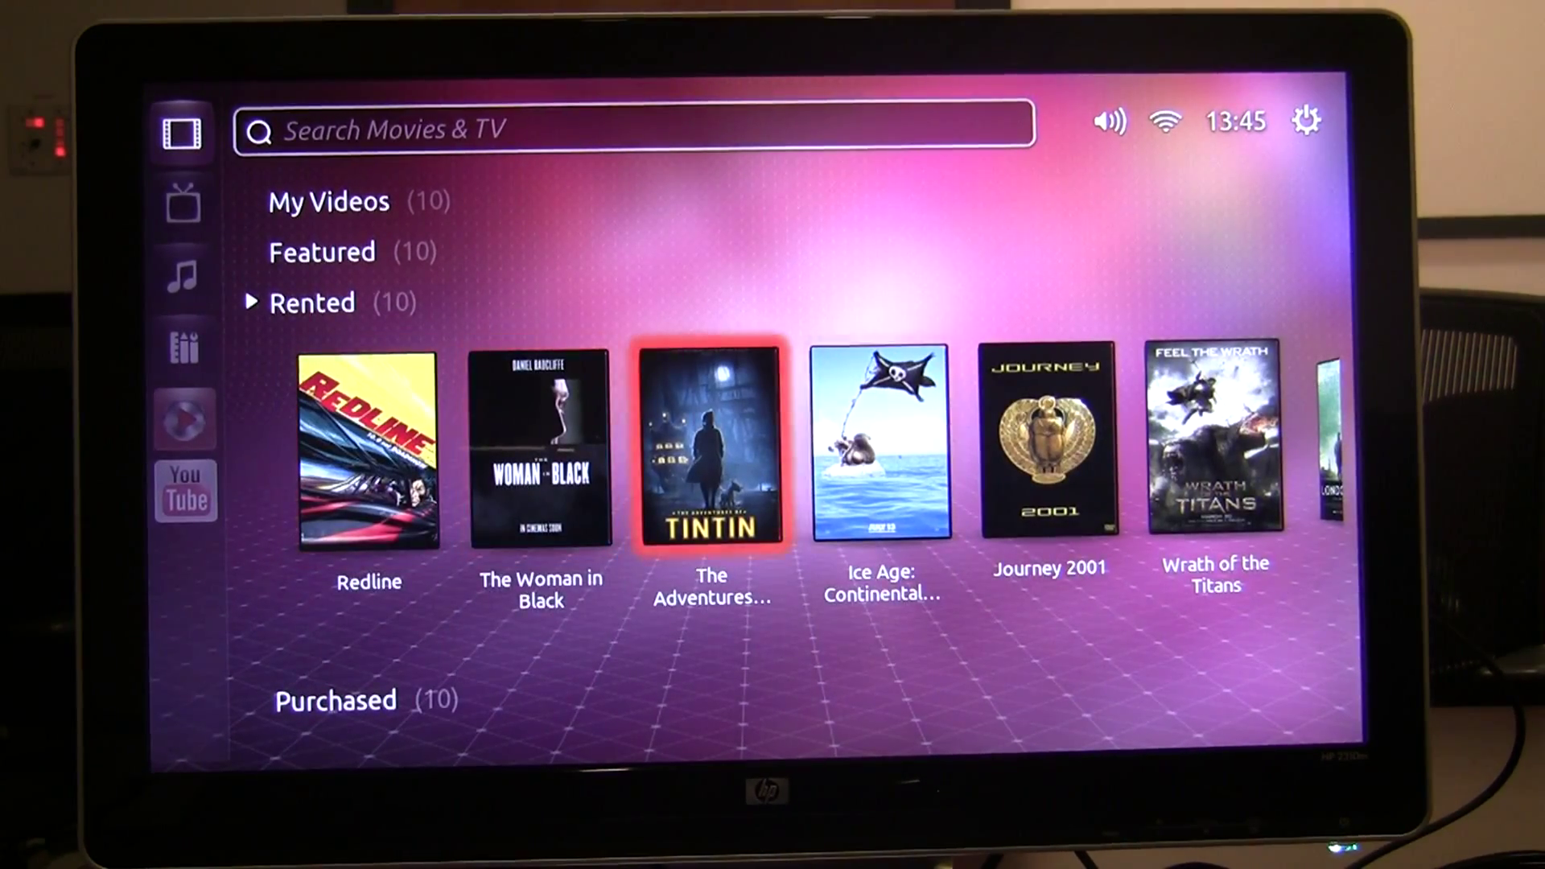
{"action": "key", "text": "Right"}
{"action": "key", "text": "Right"}
{"action": "key", "text": "Right"}
{"action": "key", "text": "Right"}
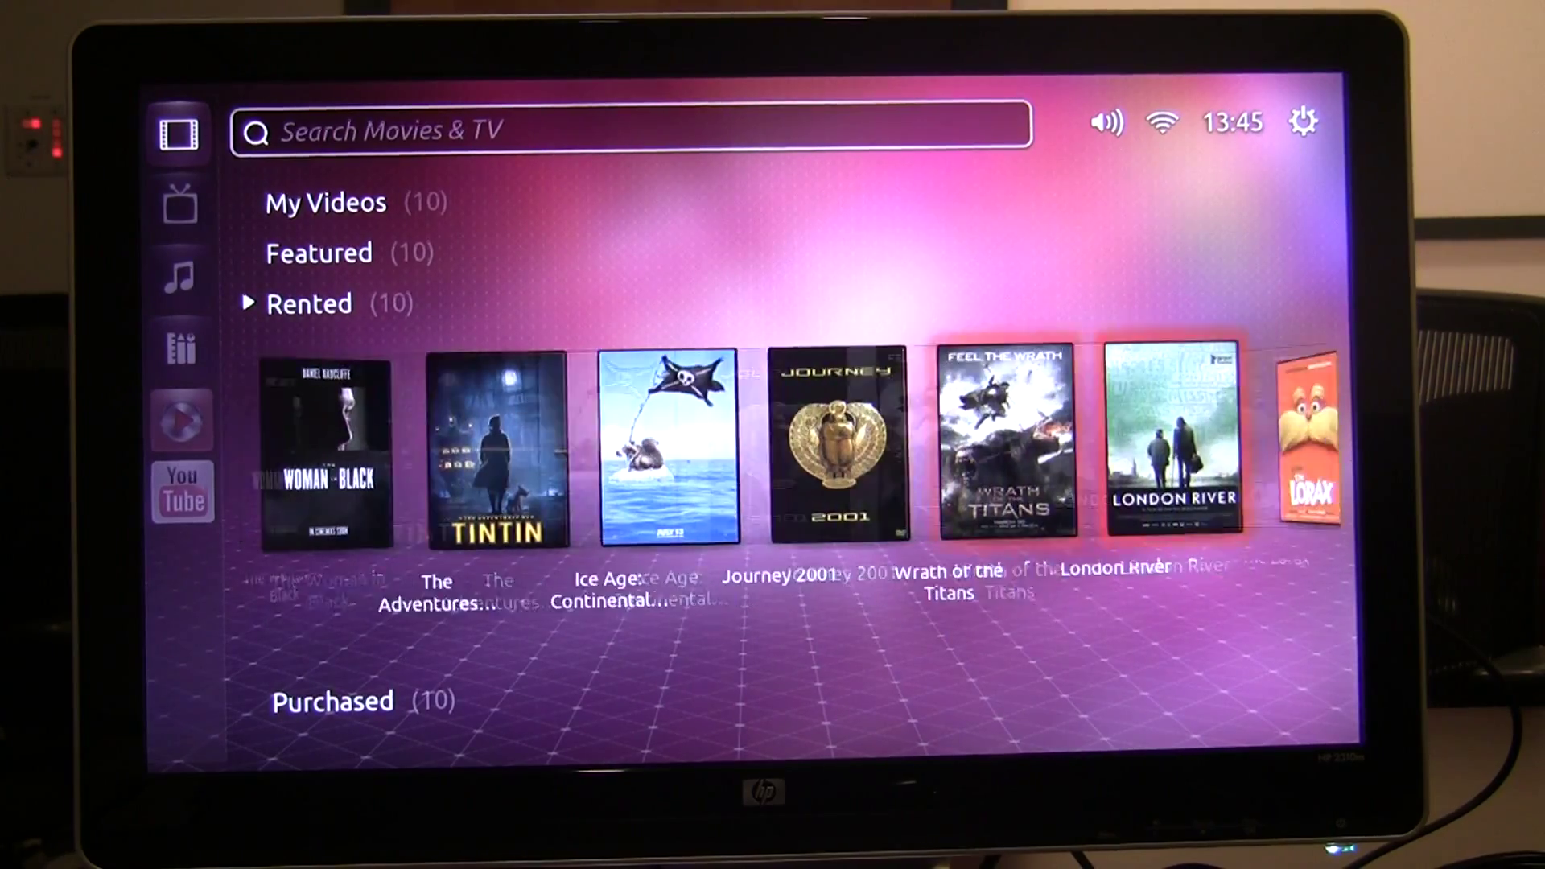
{"action": "key", "text": "Right"}
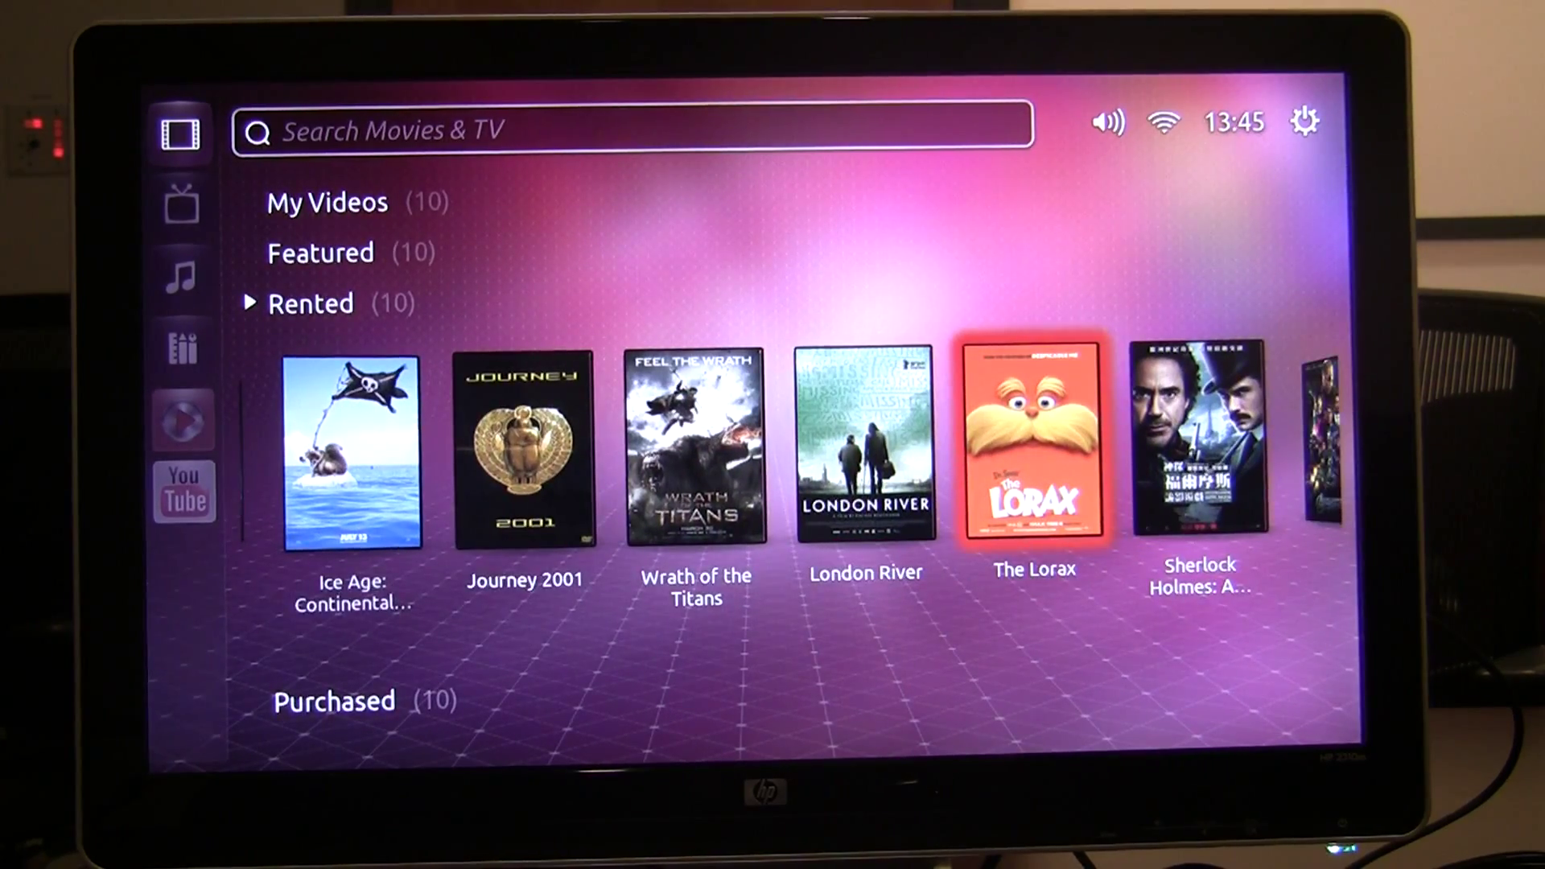
{"action": "key", "text": "Right"}
{"action": "key", "text": "Return"}
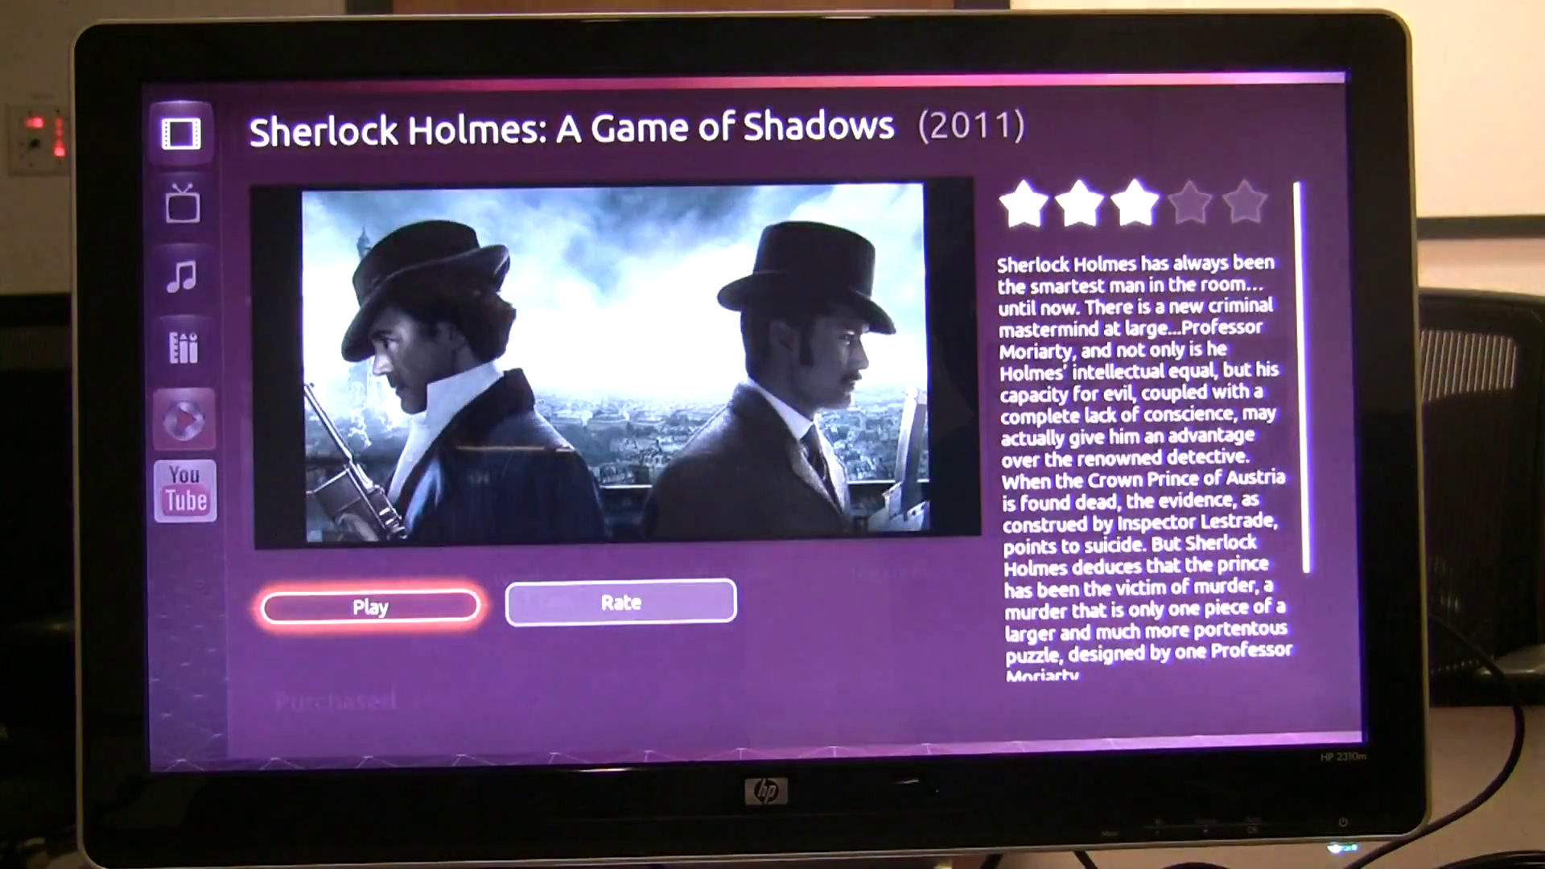
{"action": "key", "text": "Escape"}
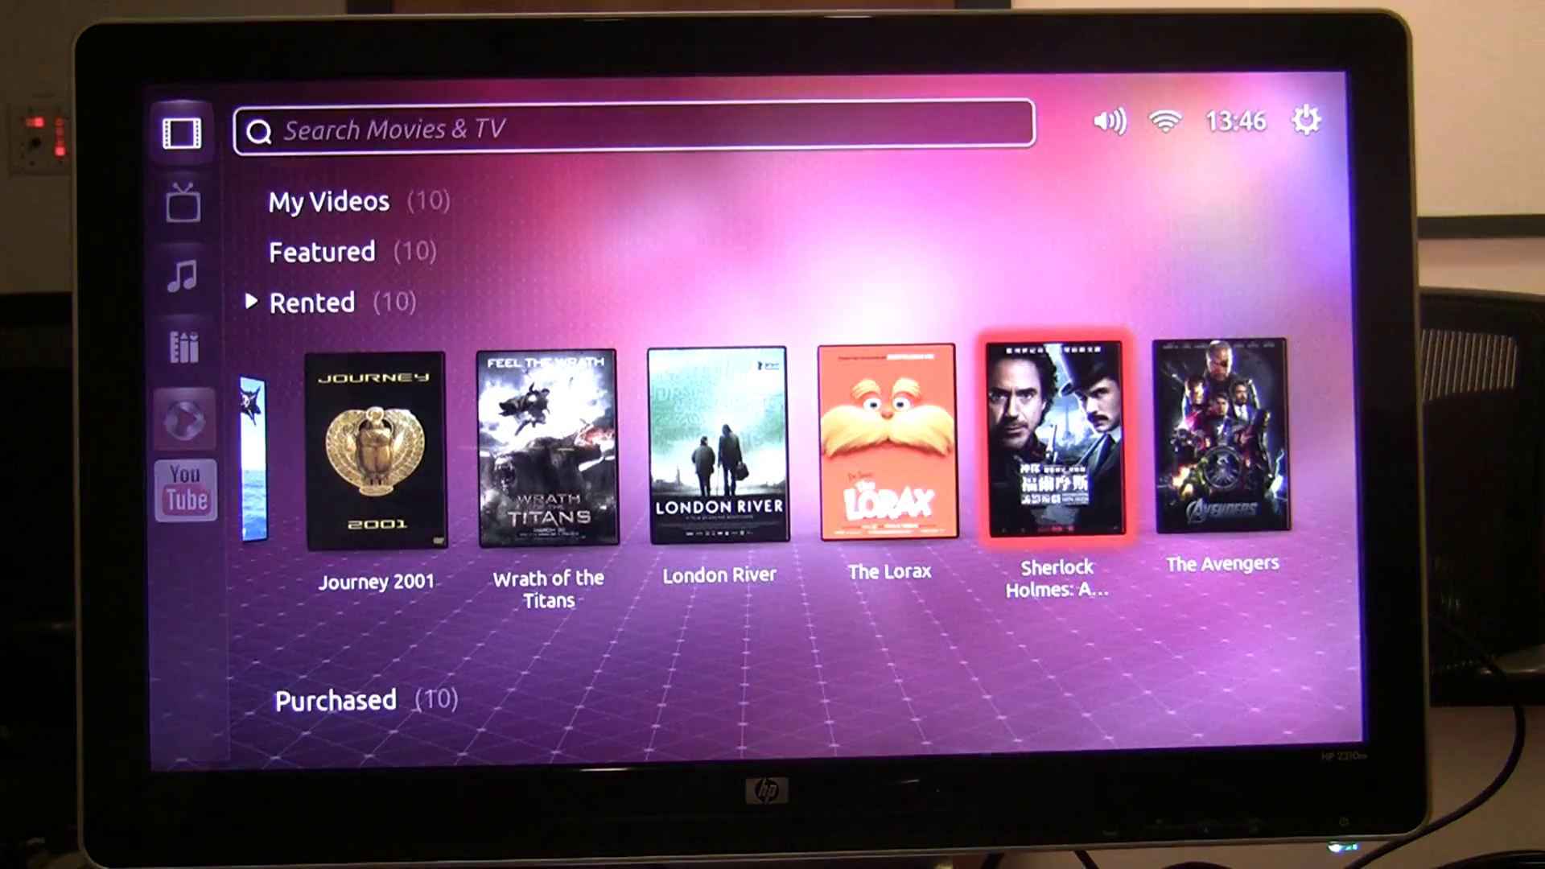